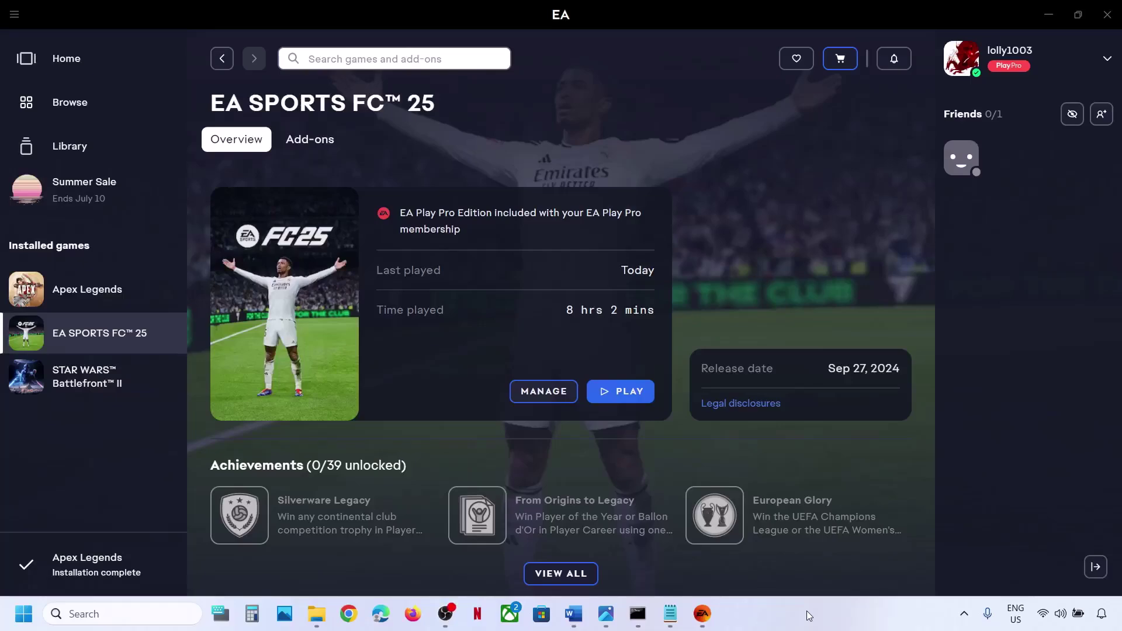
# Show the screenshot of the EA app's Security Violation error that blames Interception
pyautogui.click(606, 613)
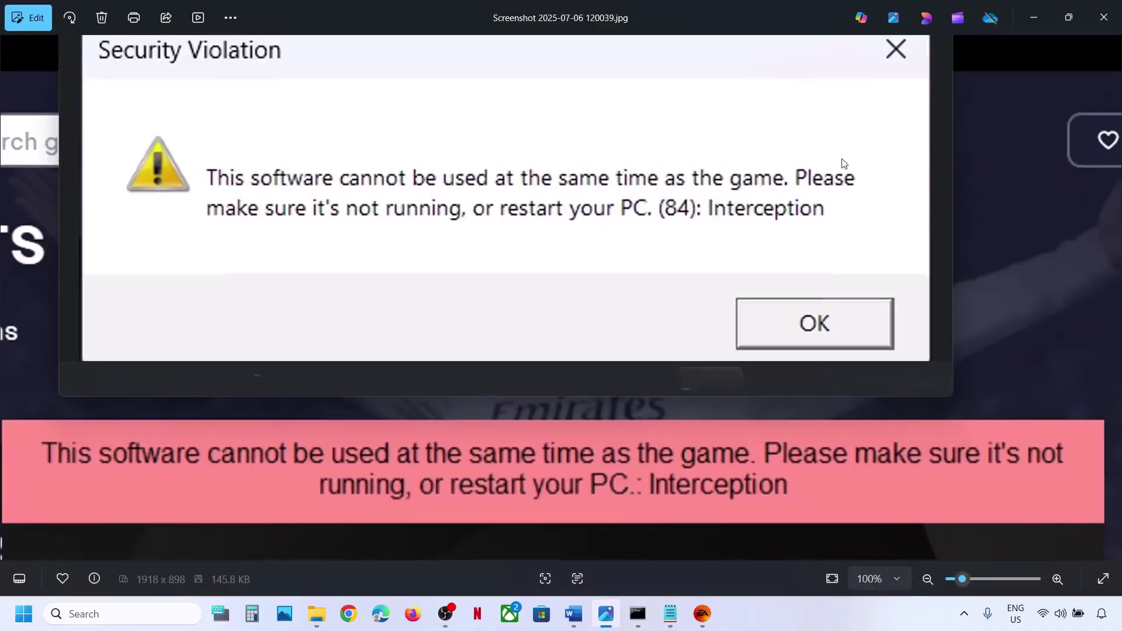
pyautogui.click(1039, 22)
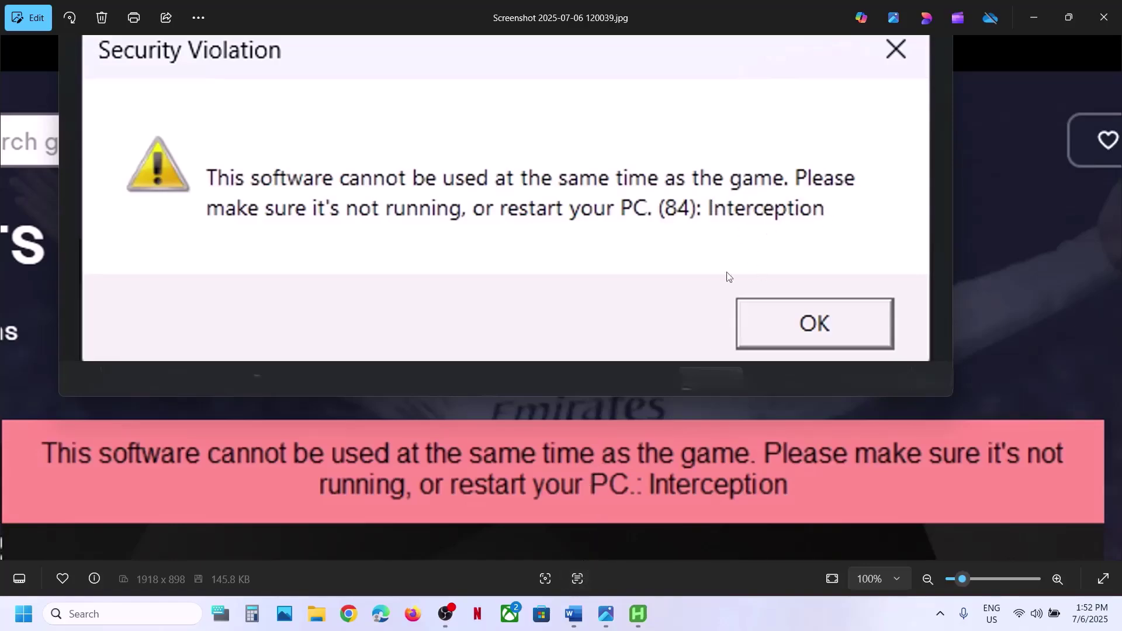
# Bring up the Word notes and highlight the instruction to search Google for the Interception file
pyautogui.click(573, 614)
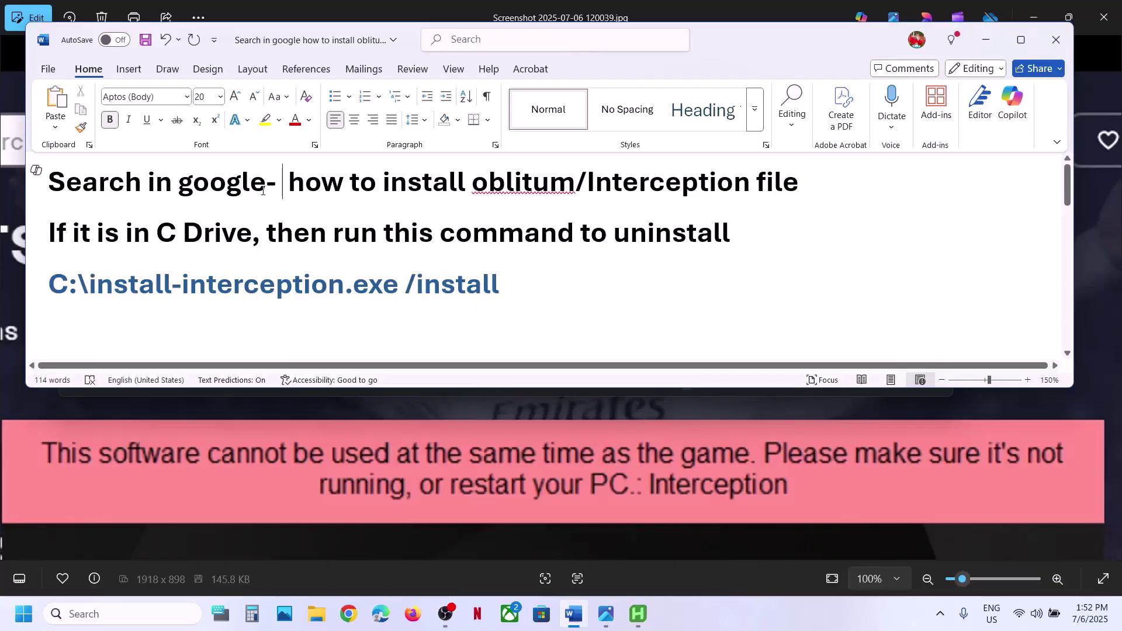
pyautogui.moveTo(266, 188); pyautogui.dragTo(56, 183)
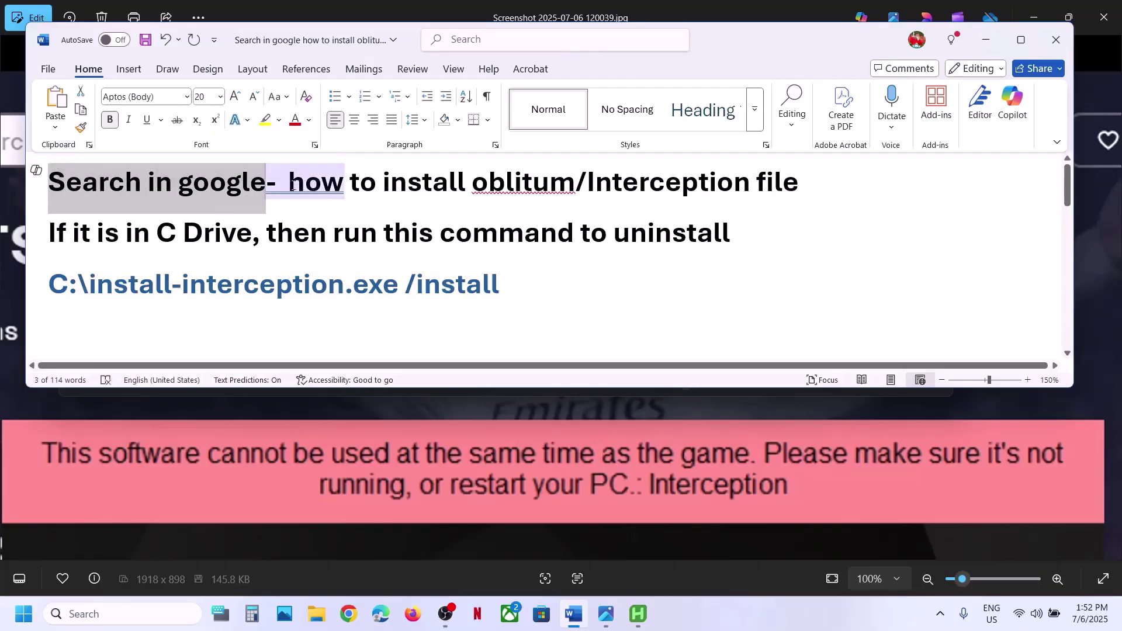
pyautogui.moveTo(297, 185); pyautogui.dragTo(815, 181)
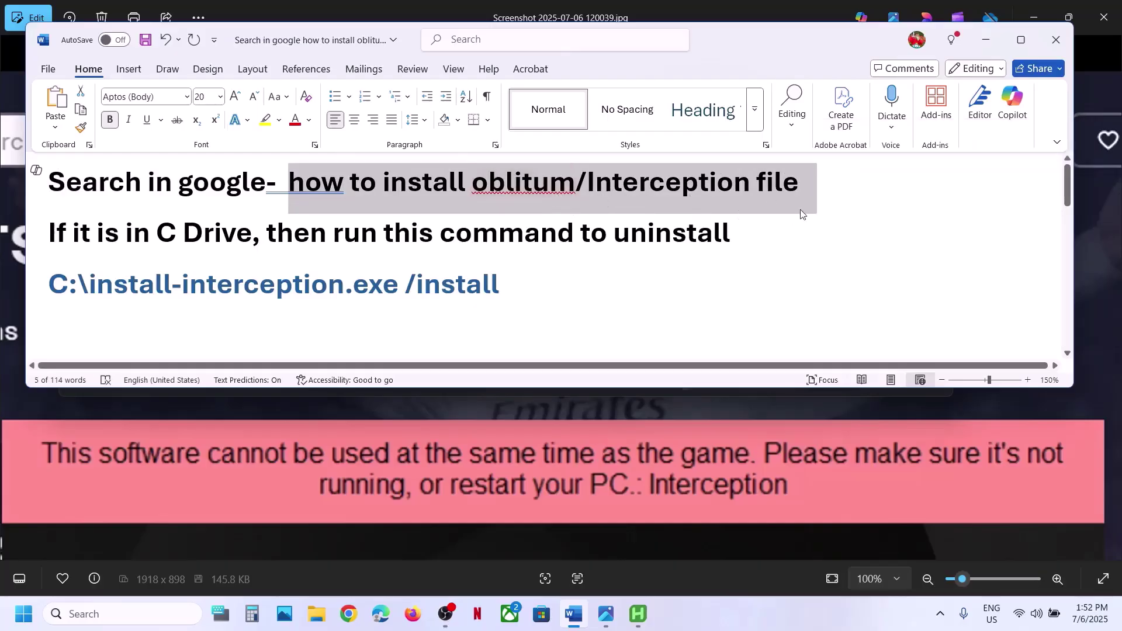
pyautogui.moveTo(799, 183); pyautogui.dragTo(604, 183)
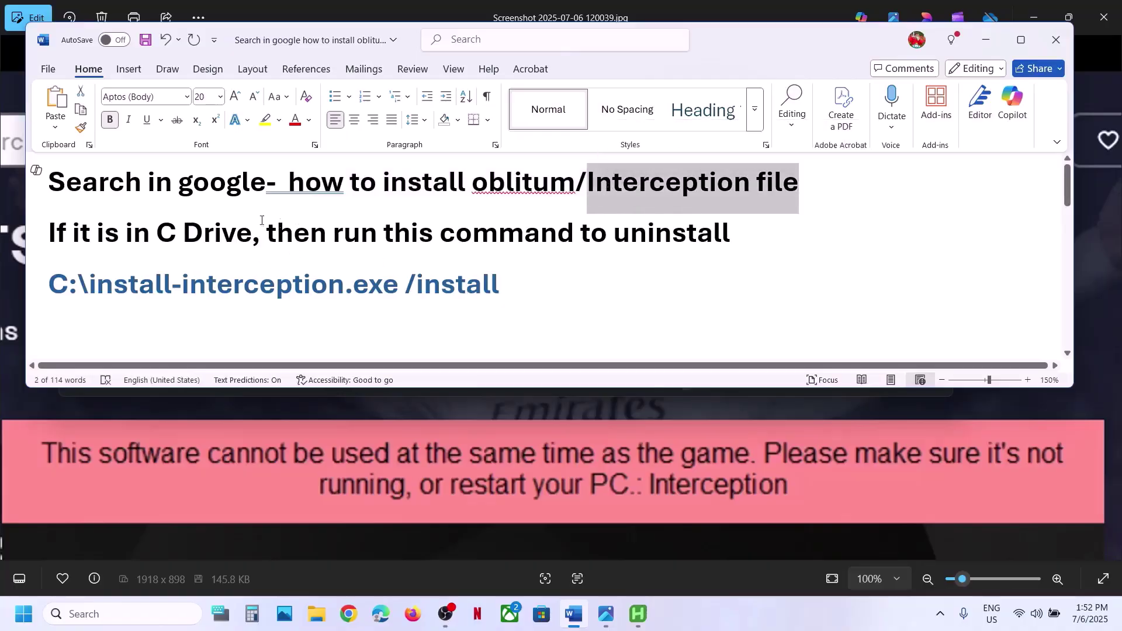
# Copy the C:\install-interception.exe /install command, noting the file belongs in the C drive
pyautogui.moveTo(513, 284); pyautogui.dragTo(52, 288)
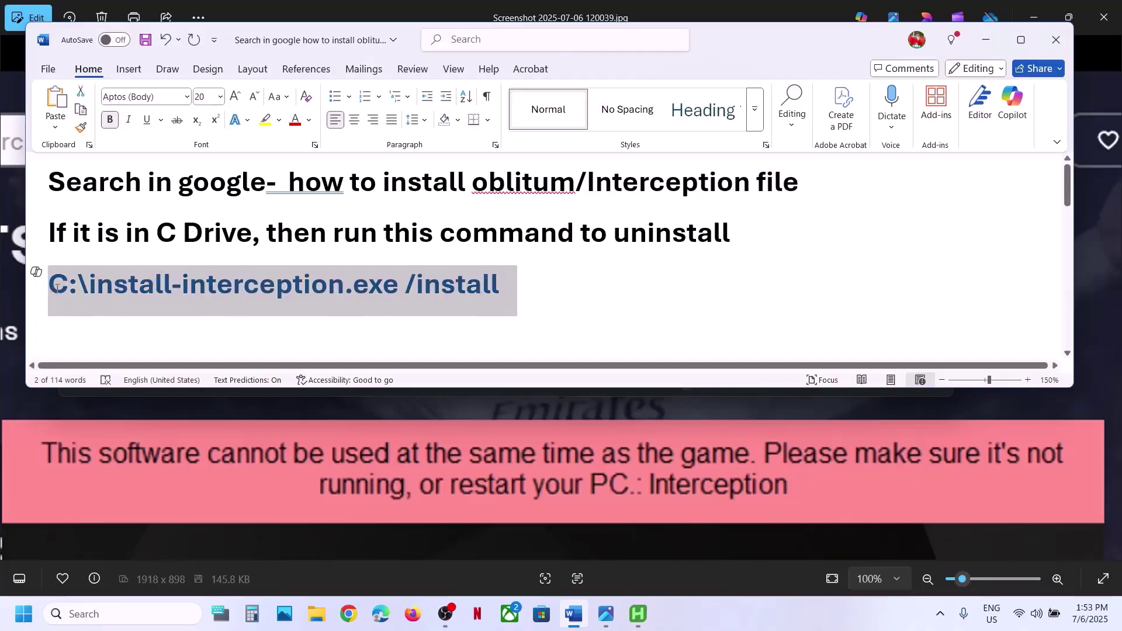
pyautogui.rightClick(91, 286)
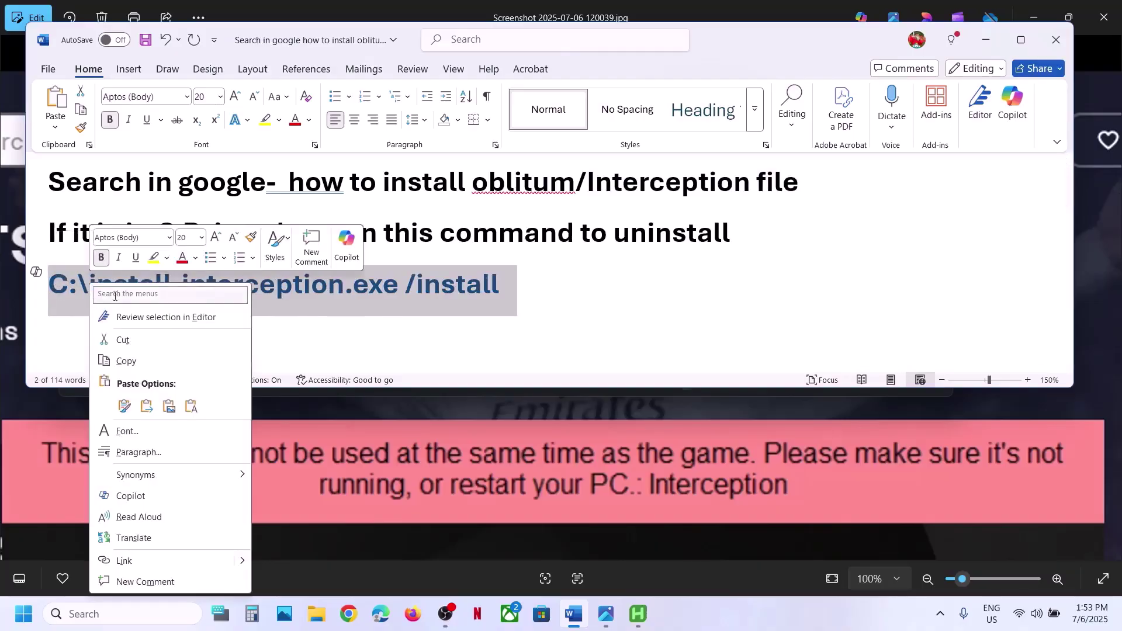
pyautogui.click(125, 360)
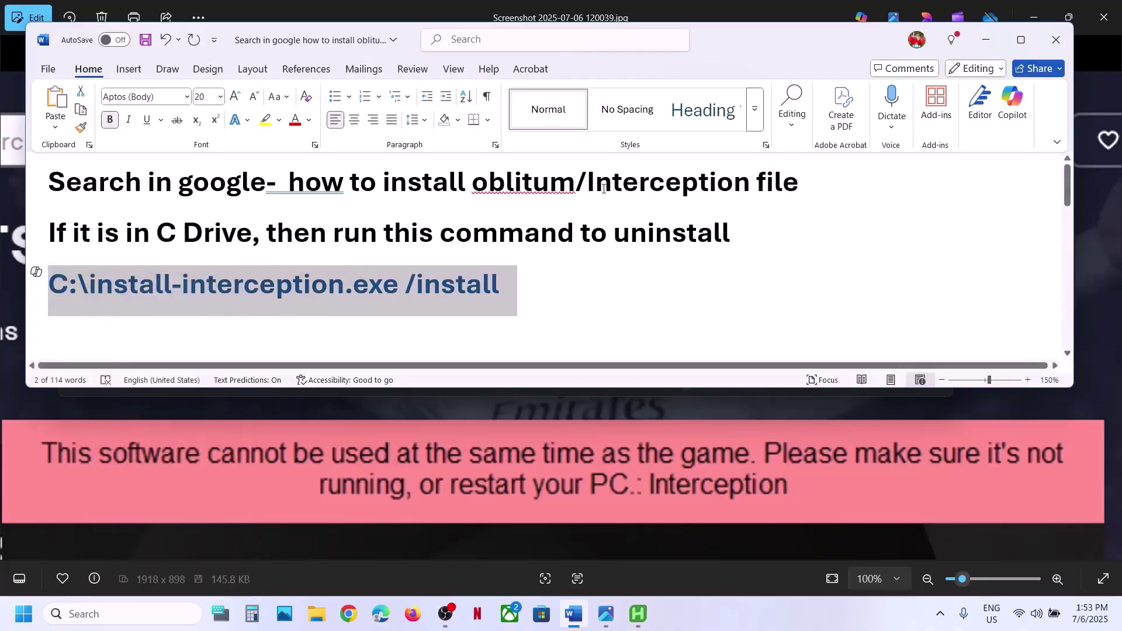
pyautogui.moveTo(603, 188); pyautogui.dragTo(764, 189)
pyautogui.moveTo(130, 244); pyautogui.dragTo(236, 240)
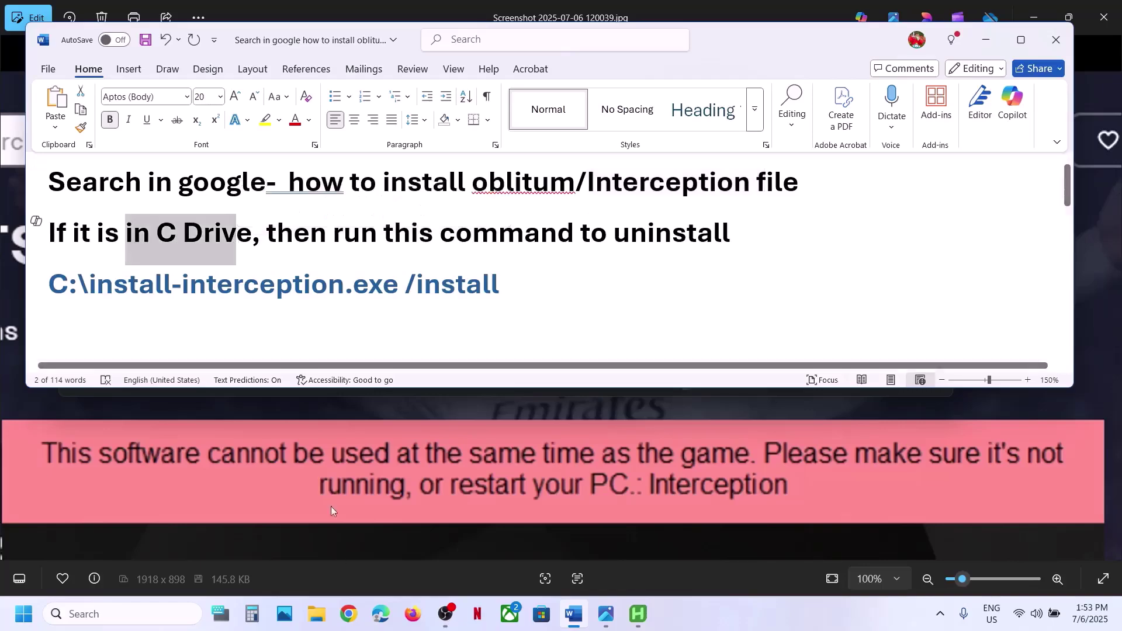
pyautogui.click(316, 613)
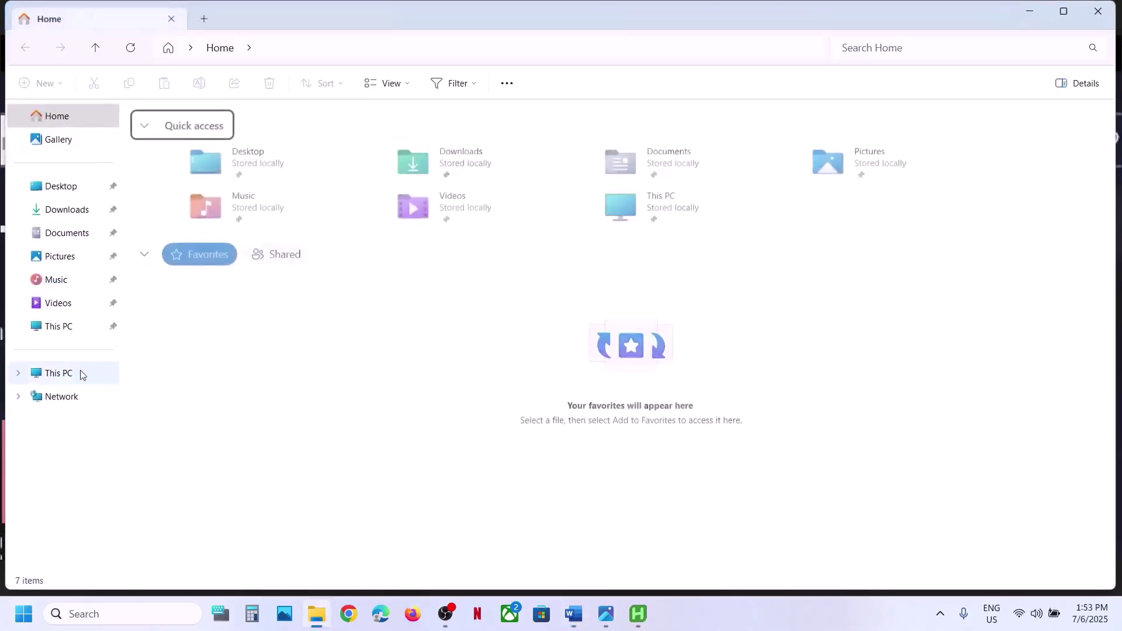
# Open the OS (C:) drive and select the 460 KB install-interception application
pyautogui.click(79, 372)
pyautogui.doubleClick(245, 150)
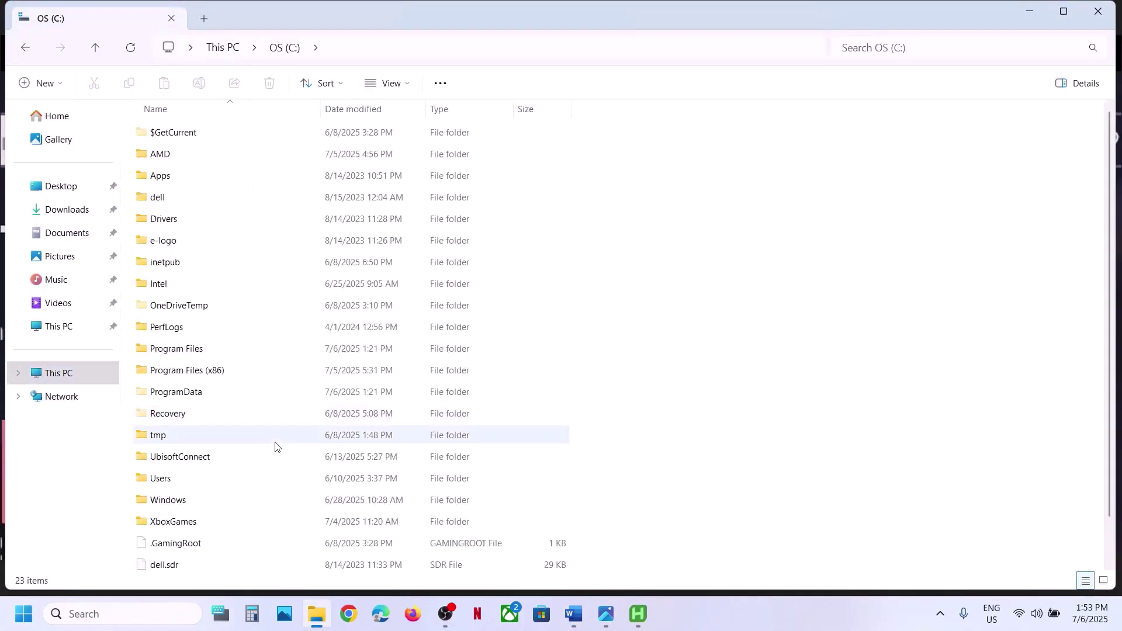
pyautogui.scroll(-2, 275, 446)
pyautogui.click(231, 563)
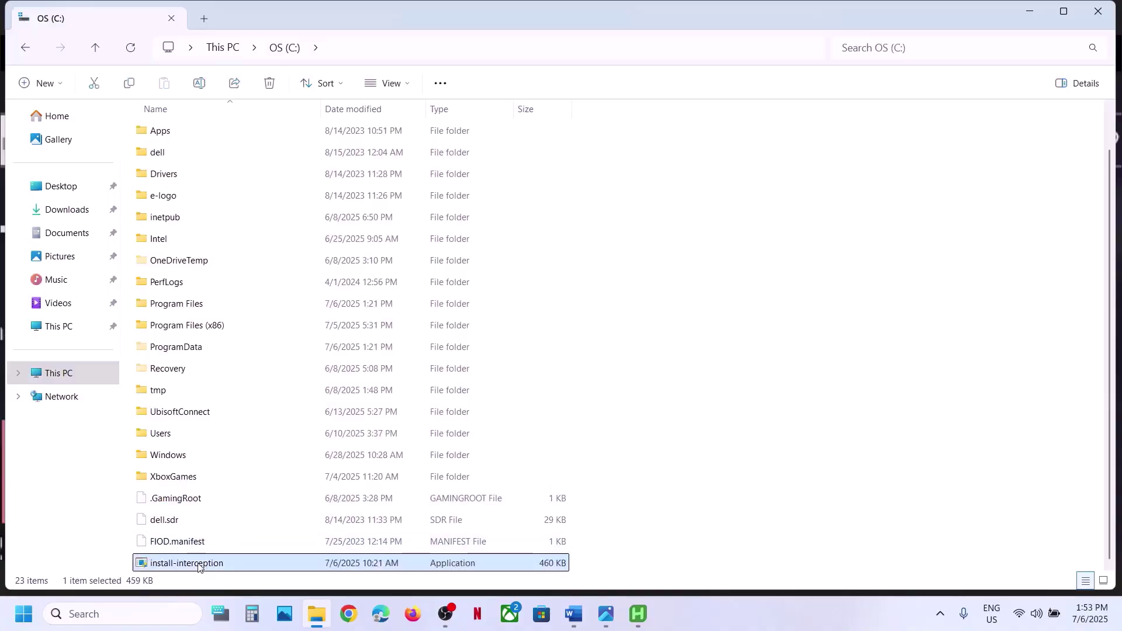
# Launch Command Prompt as administrator from a cmd search and get past the UAC prompt
pyautogui.click(125, 619)
pyautogui.write('cmd')
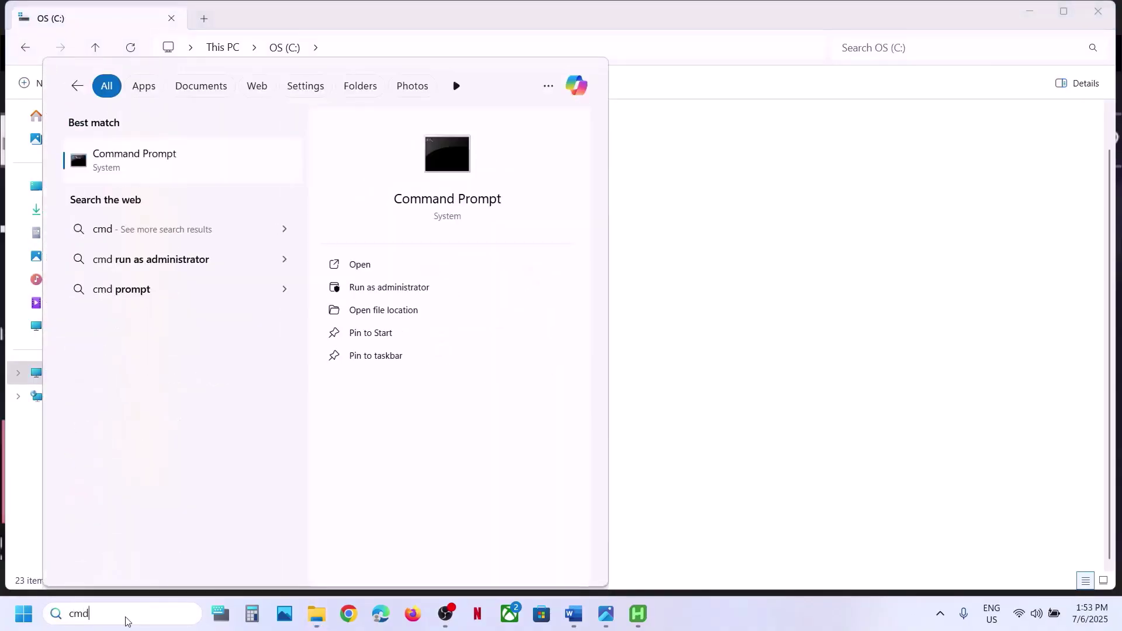
pyautogui.rightClick(158, 168)
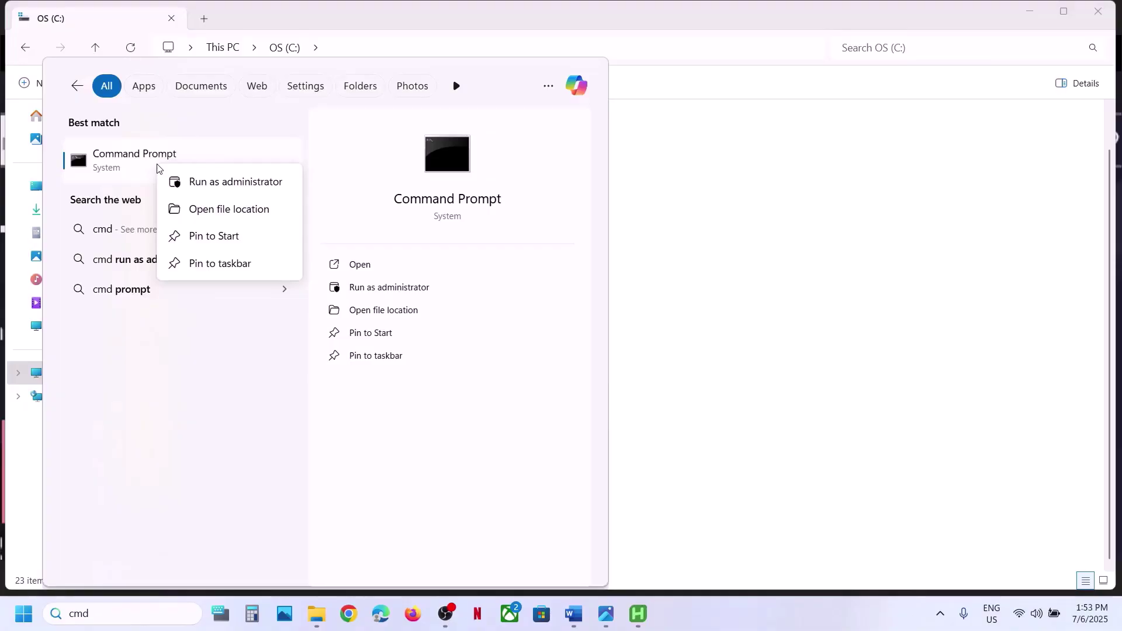
pyautogui.click(245, 182)
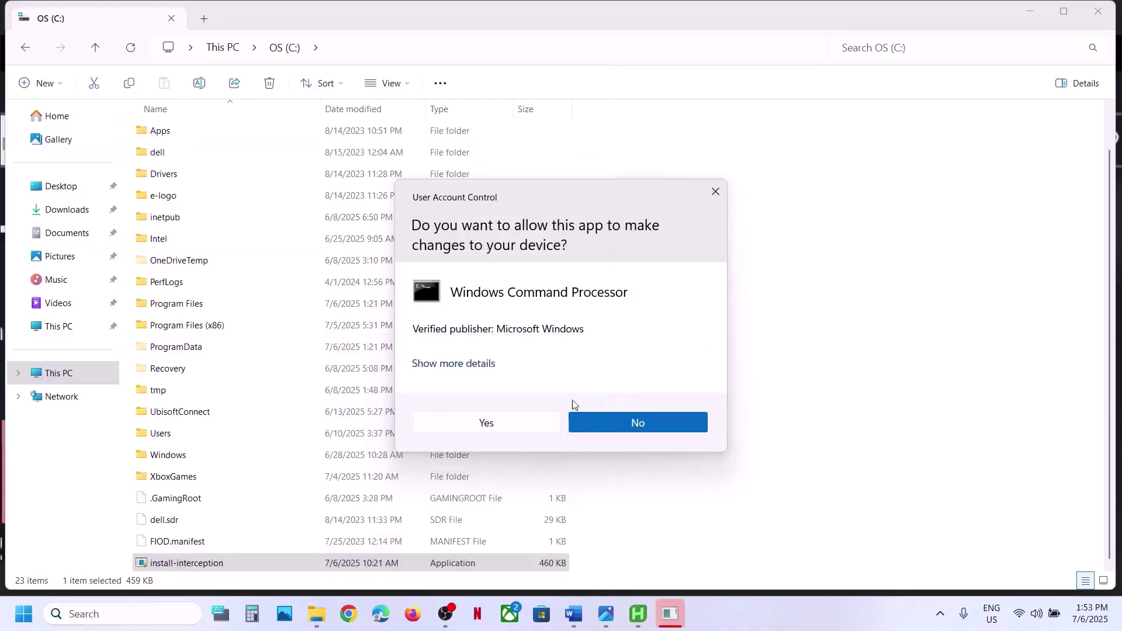
pyautogui.click(529, 424)
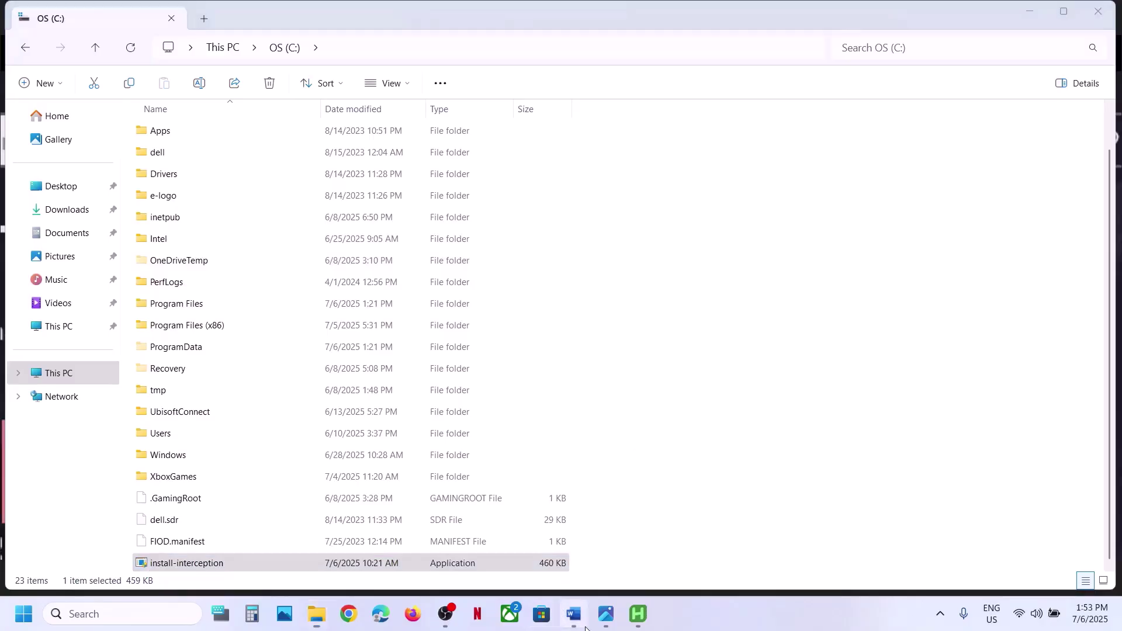
# Copy the install command line again from the Word notes
pyautogui.click(573, 613)
pyautogui.moveTo(508, 279); pyautogui.dragTo(50, 285)
pyautogui.rightClick(55, 286)
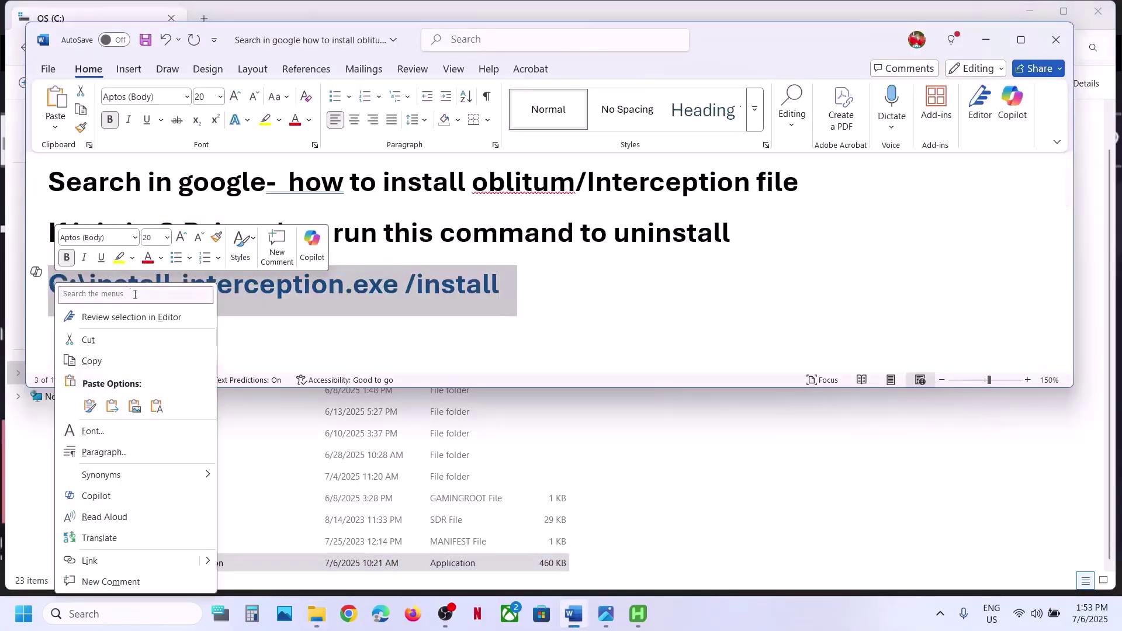
pyautogui.click(115, 362)
pyautogui.click(505, 290)
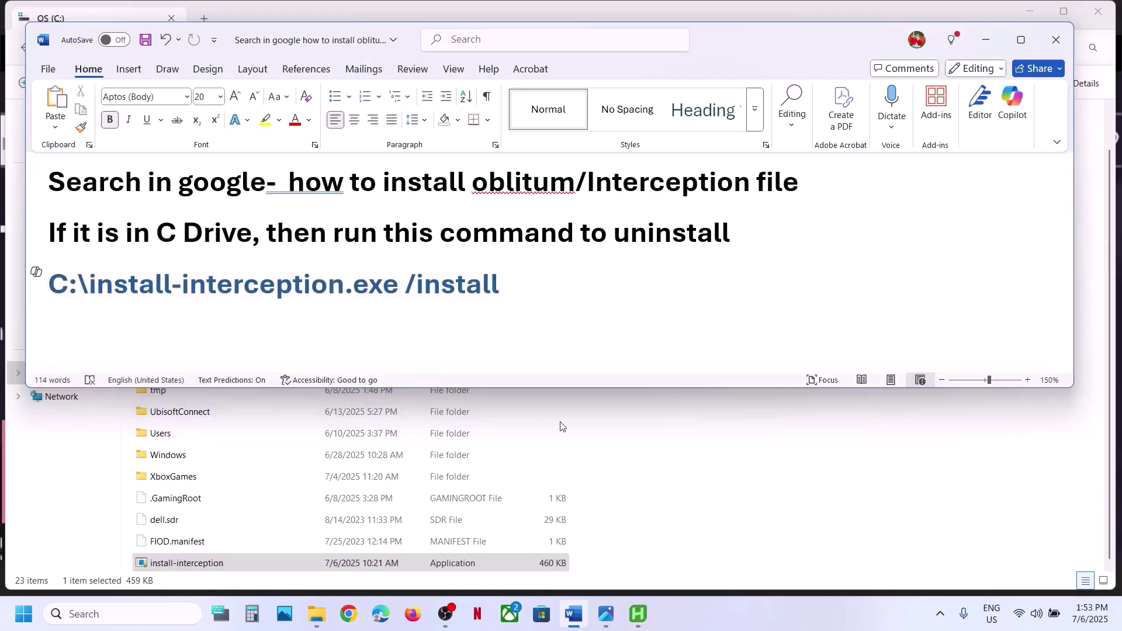
# Run C:\install-interception.exe /install in an admin Command Prompt and confirm it installed successfully
pyautogui.click(117, 614)
pyautogui.write('cmd')
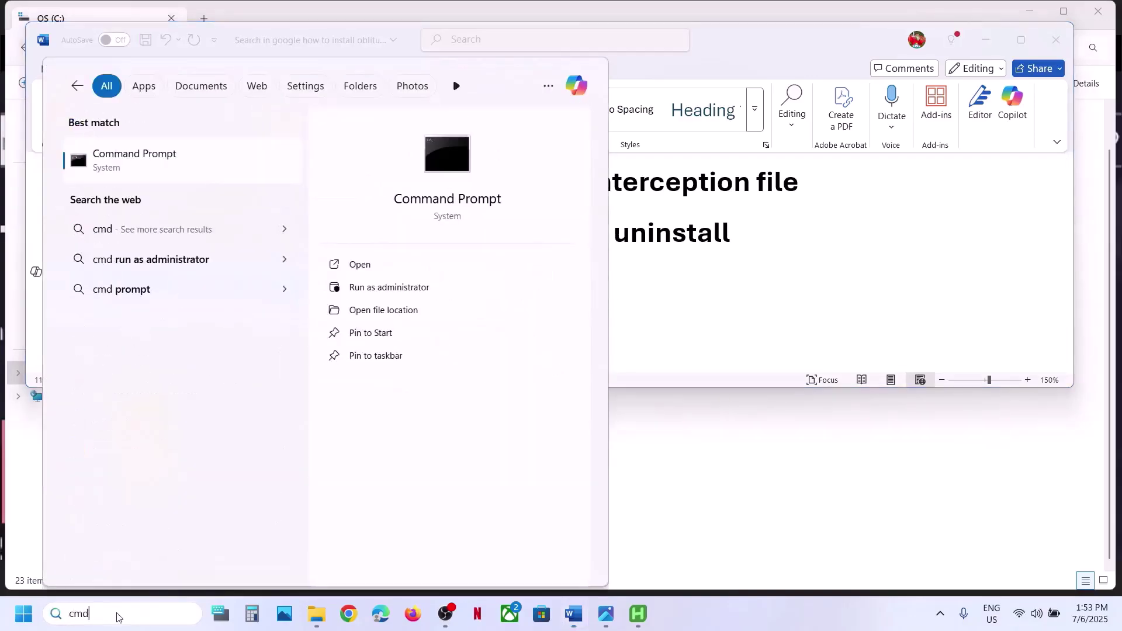
pyautogui.press('Return')
pyautogui.click(636, 219)
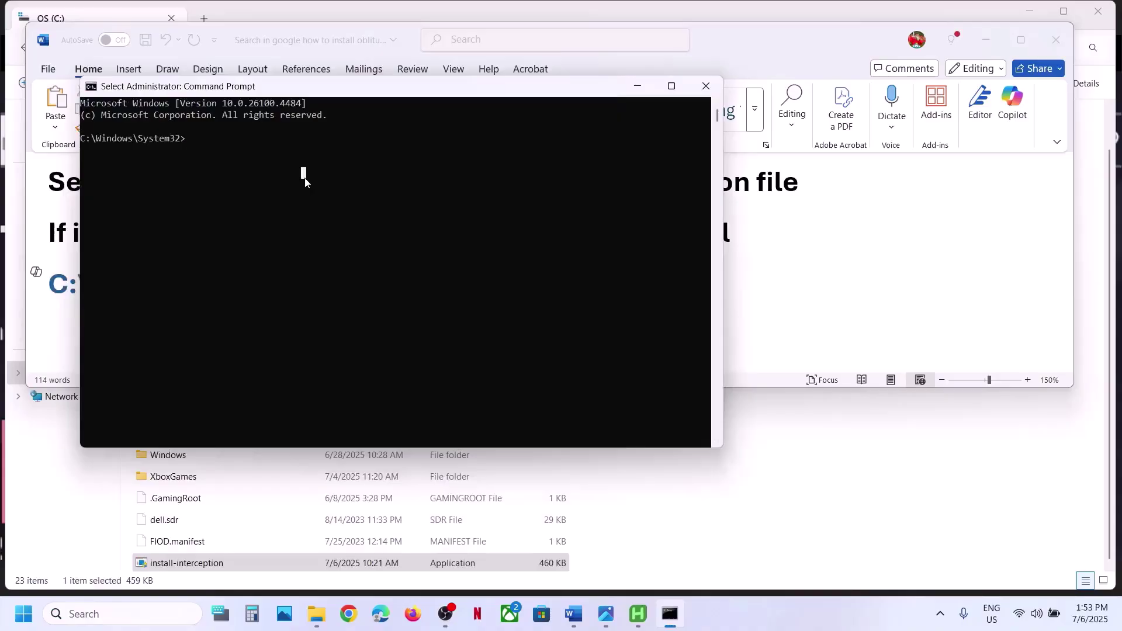
pyautogui.hotkey('ctrl', 'v')
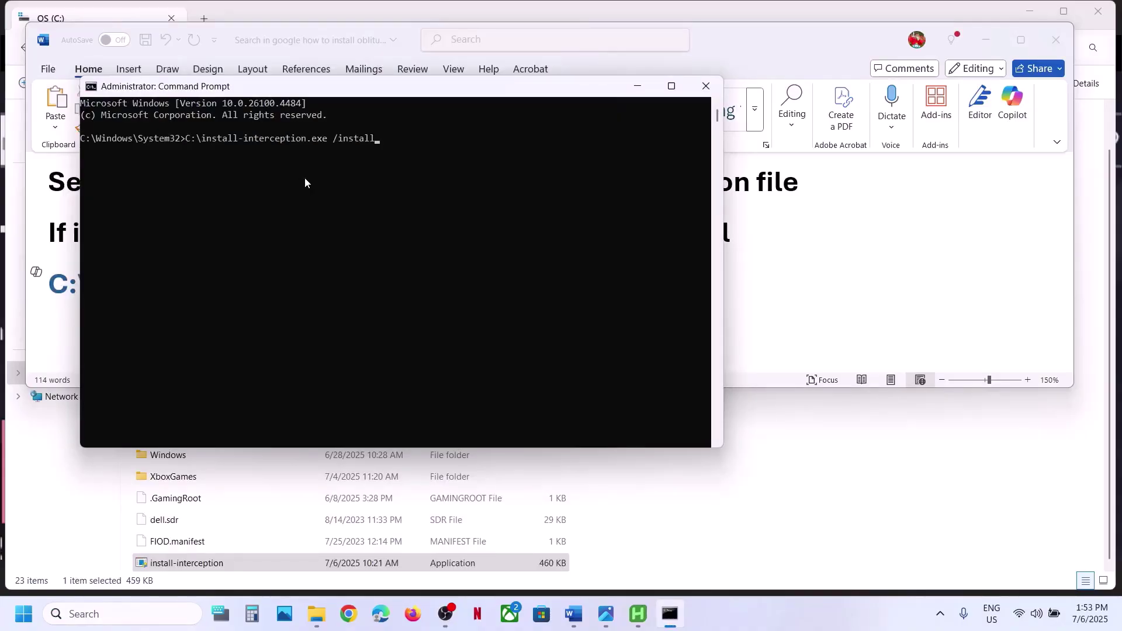
pyautogui.press('Return')
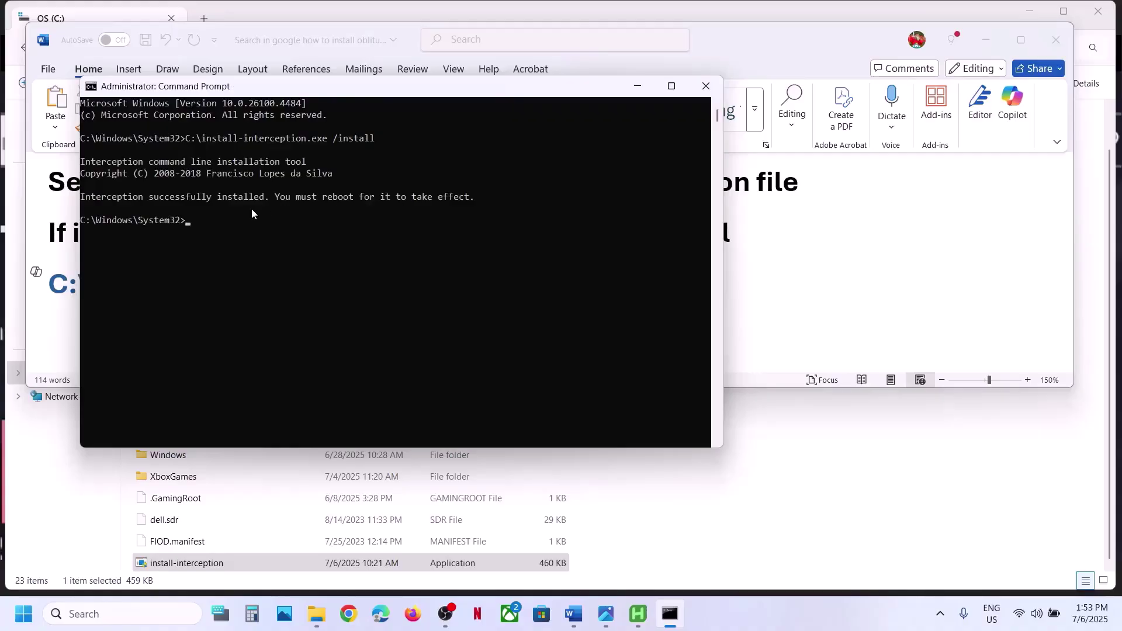
pyautogui.moveTo(107, 198); pyautogui.dragTo(268, 198)
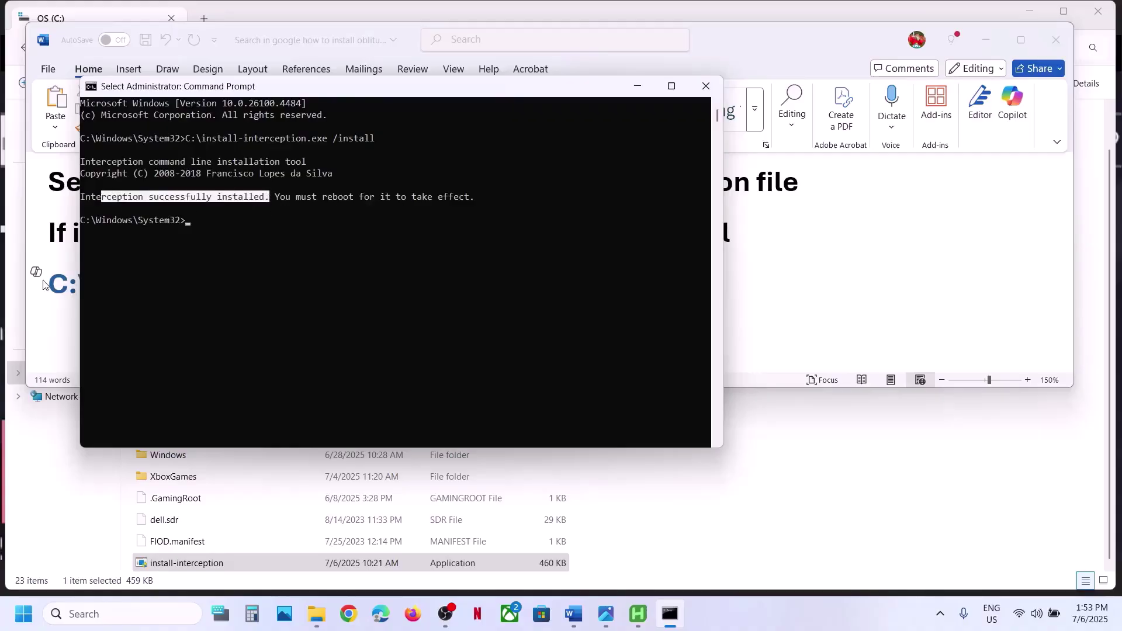
pyautogui.click(611, 276)
pyautogui.scroll(-2, 612, 274)
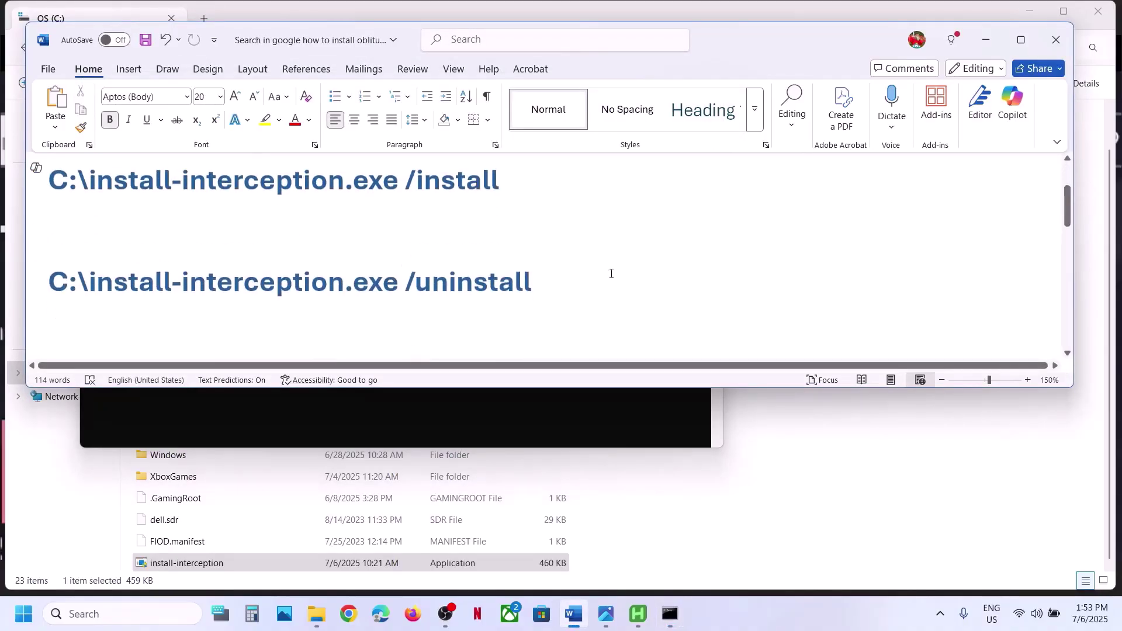
# Copy the C:\install-interception.exe /uninstall command line from the notes
pyautogui.moveTo(557, 281); pyautogui.dragTo(68, 284)
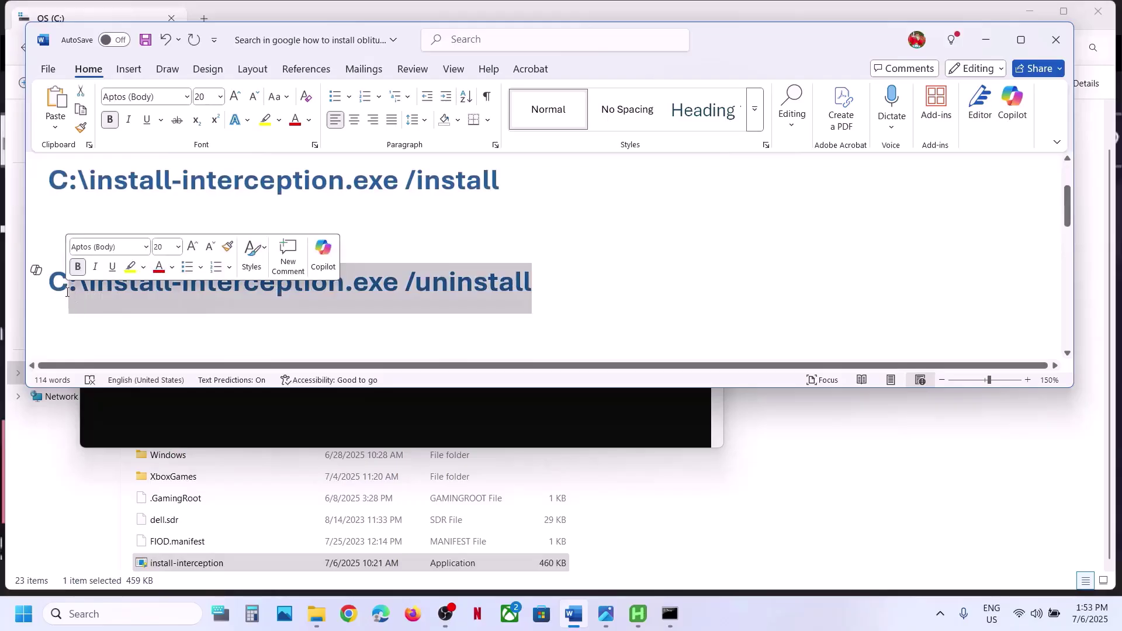
pyautogui.click(36, 269)
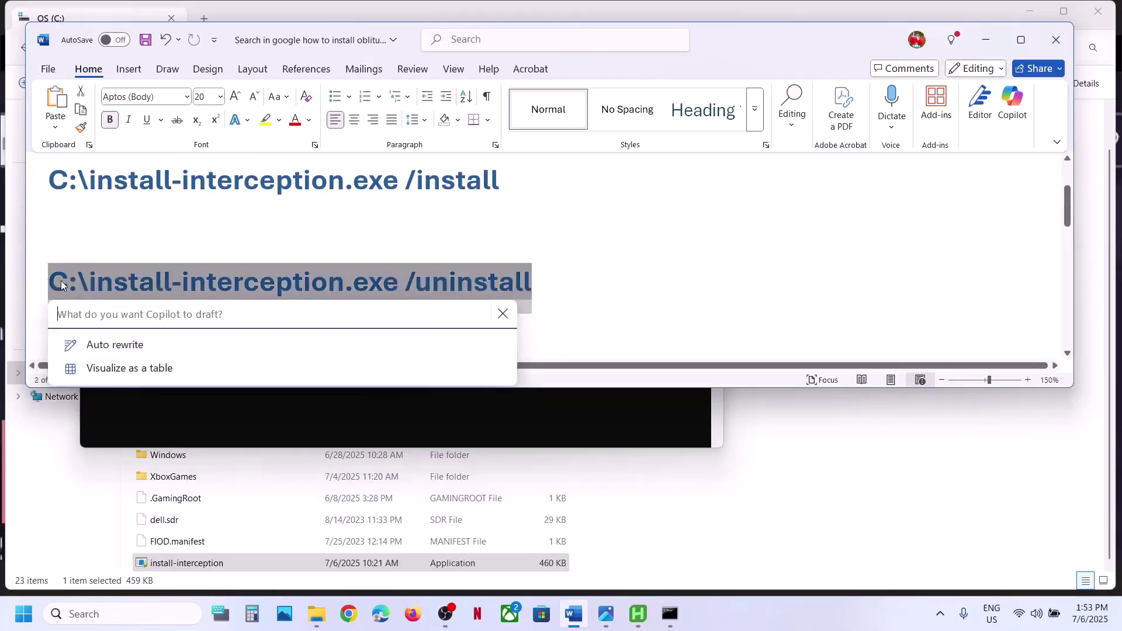
pyautogui.rightClick(135, 282)
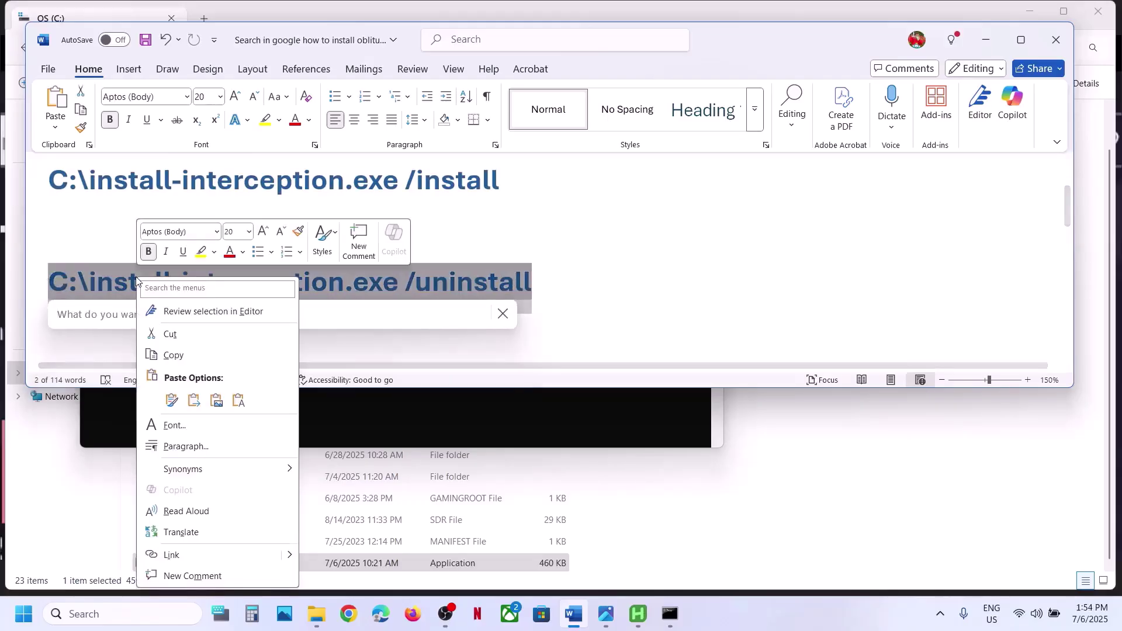
pyautogui.click(174, 356)
# Paste and run the uninstall command, highlighting the reboot reminder in the output
pyautogui.click(482, 413)
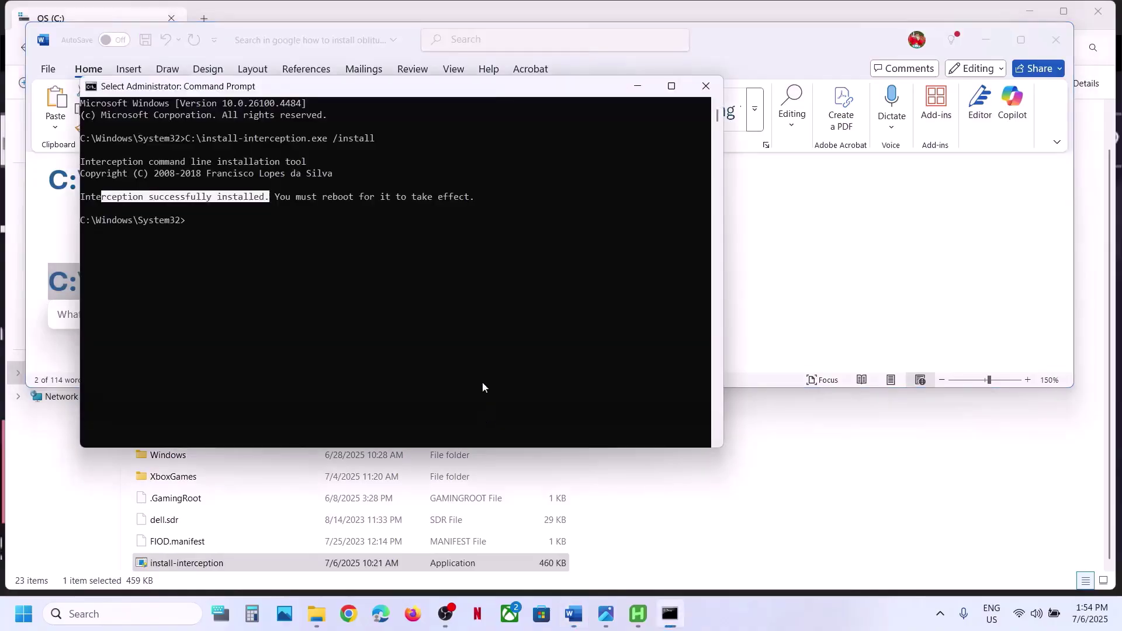
pyautogui.click(387, 268)
pyautogui.rightClick(387, 267)
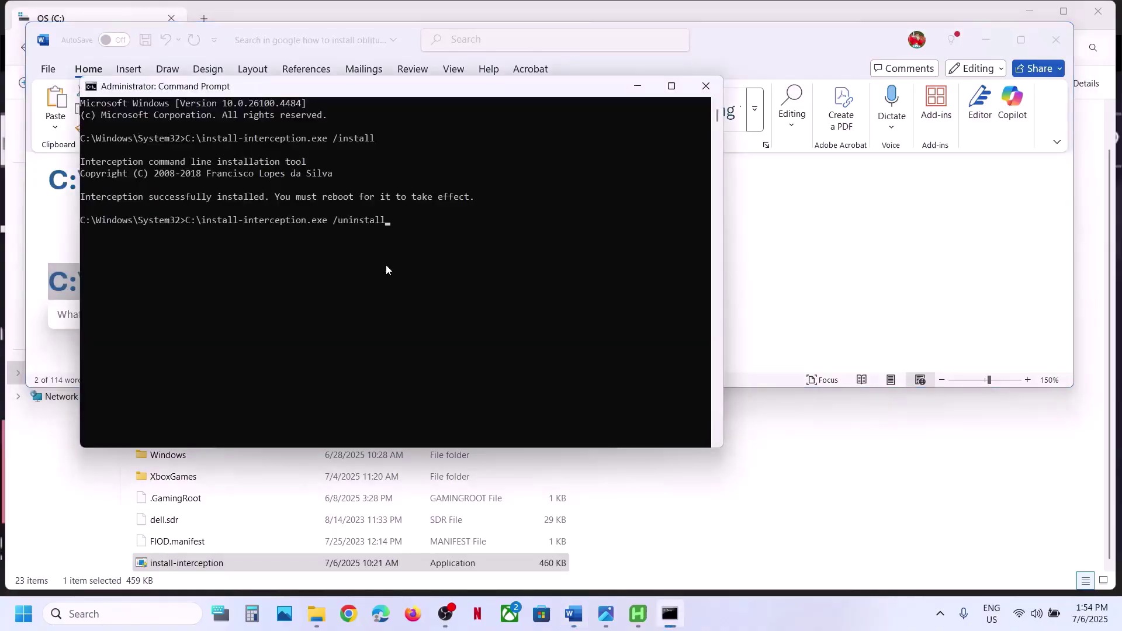
pyautogui.press('Return')
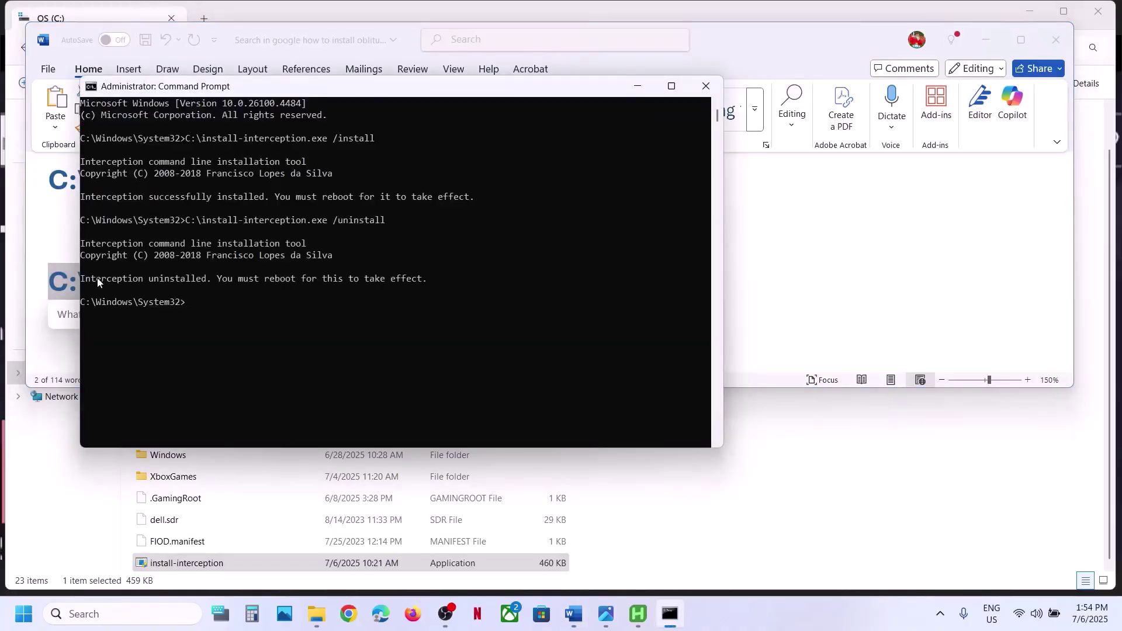
pyautogui.moveTo(85, 278); pyautogui.dragTo(457, 281)
# Check the Restart option in the Start power menu without restarting
pyautogui.click(18, 609)
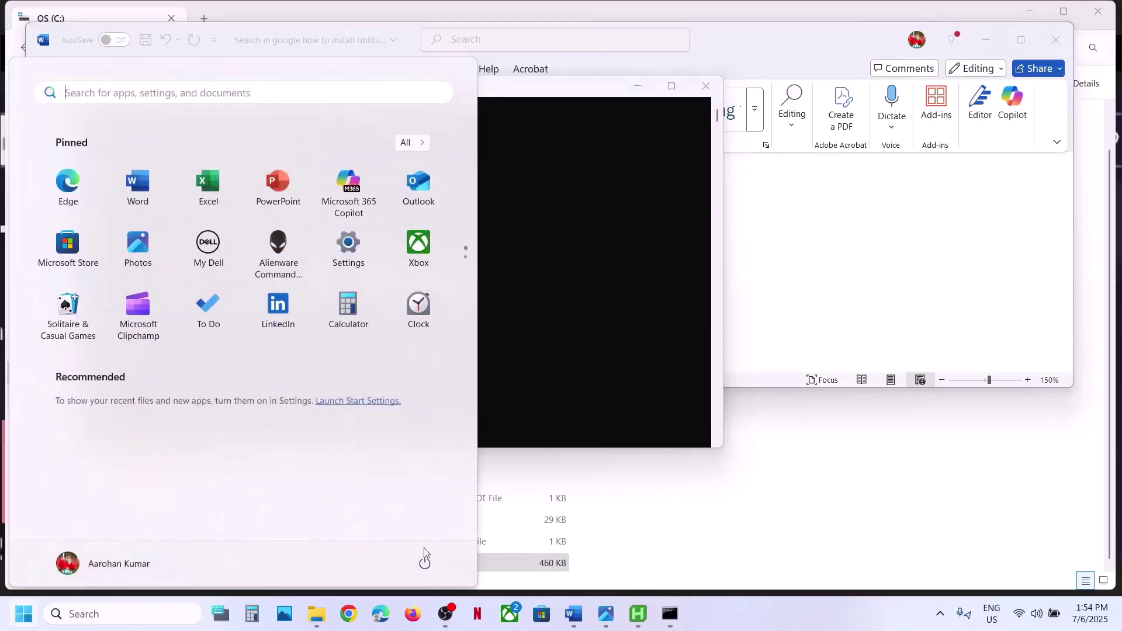
pyautogui.click(423, 562)
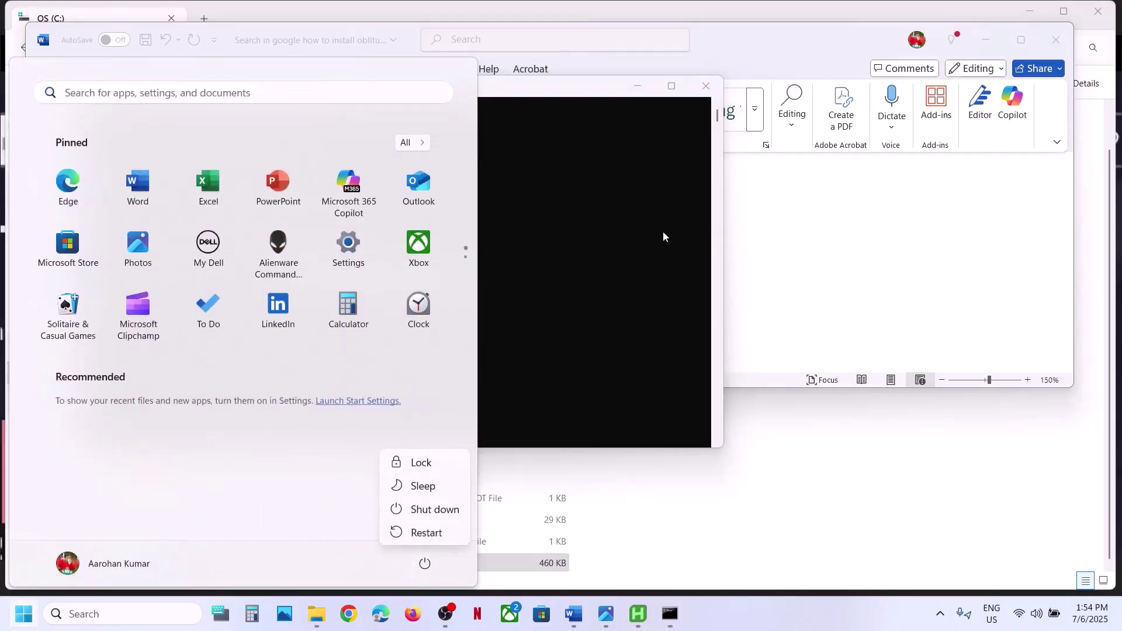
pyautogui.press('Escape')
pyautogui.press('Escape')
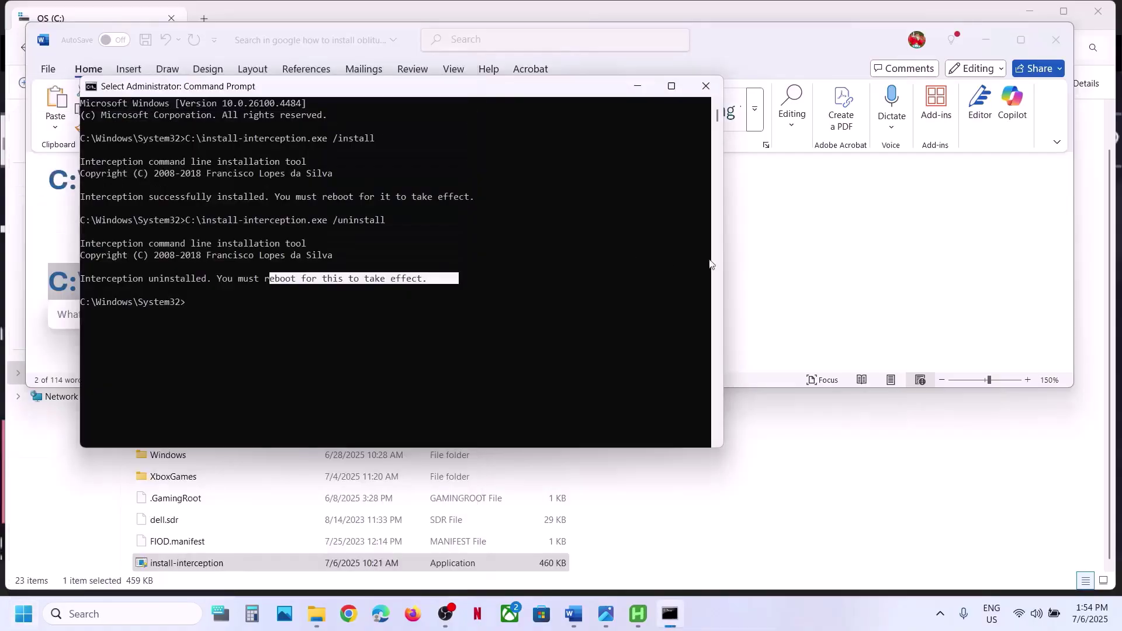
pyautogui.click(785, 263)
# Clear the selection and dismiss the Copilot draft prompt in the Word notes
pyautogui.scroll(-3, 472, 286)
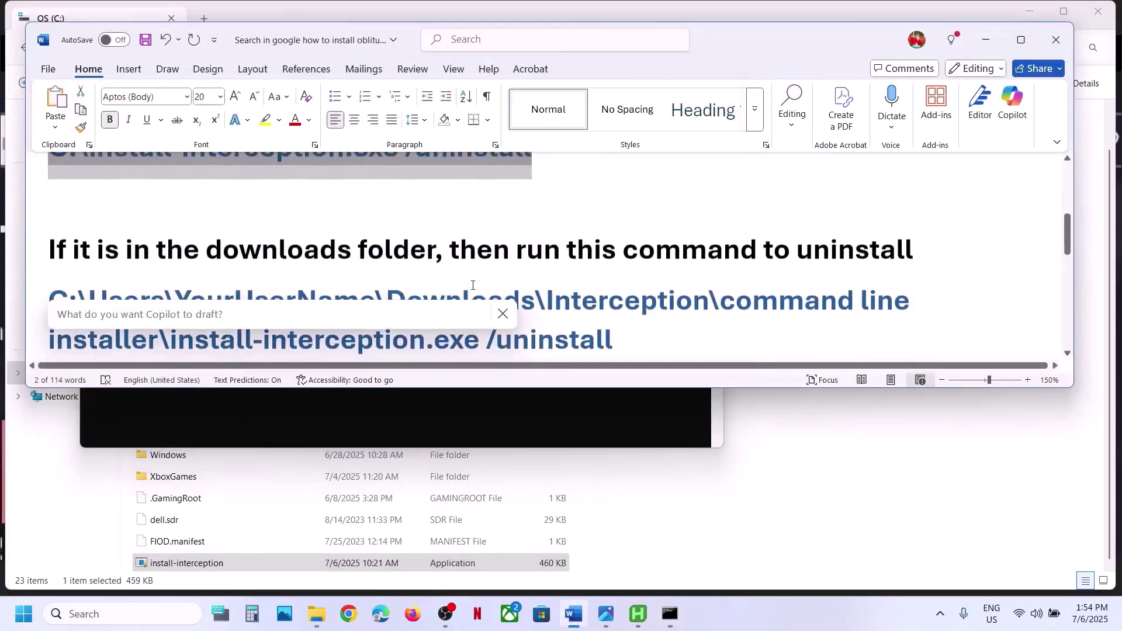
pyautogui.click(432, 276)
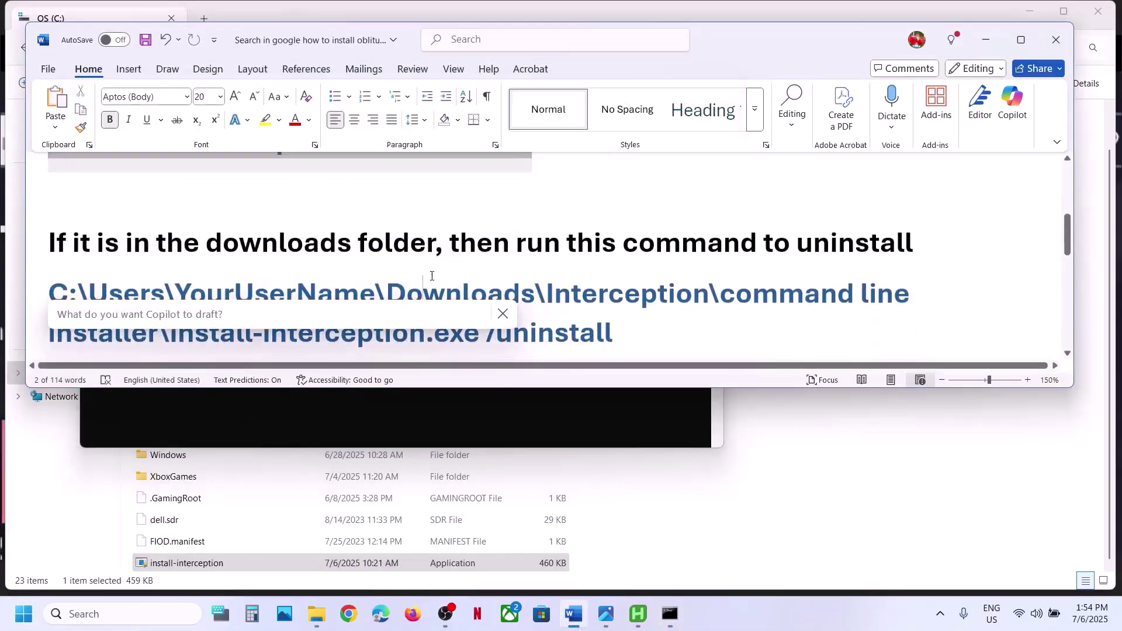
pyautogui.click(503, 314)
pyautogui.moveTo(449, 239); pyautogui.dragTo(621, 241)
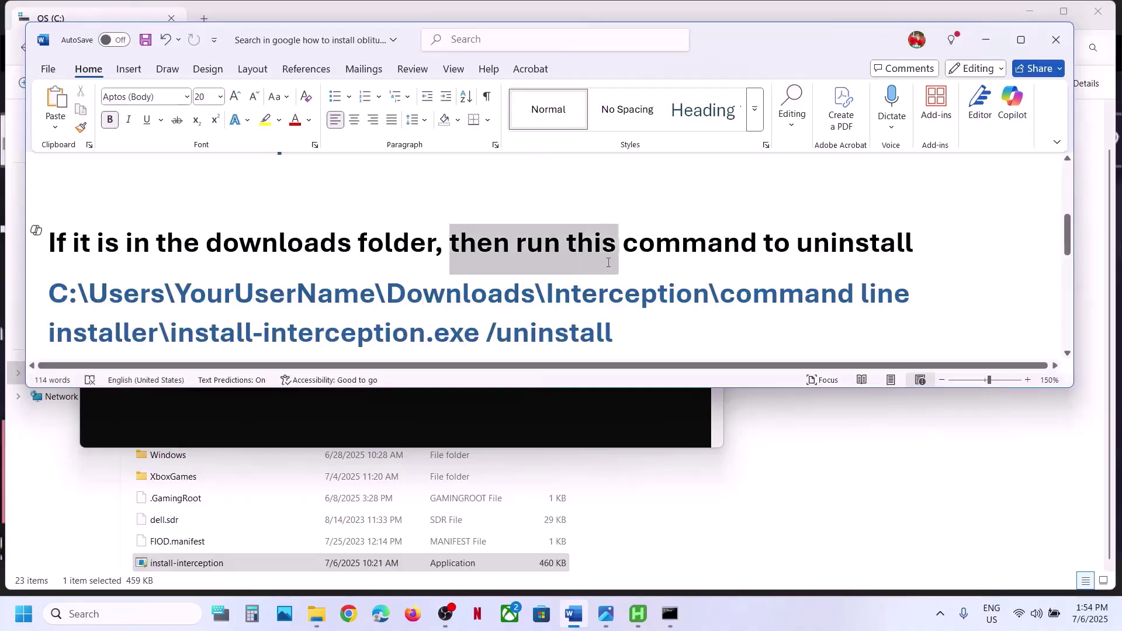
pyautogui.scroll(-1, 623, 310)
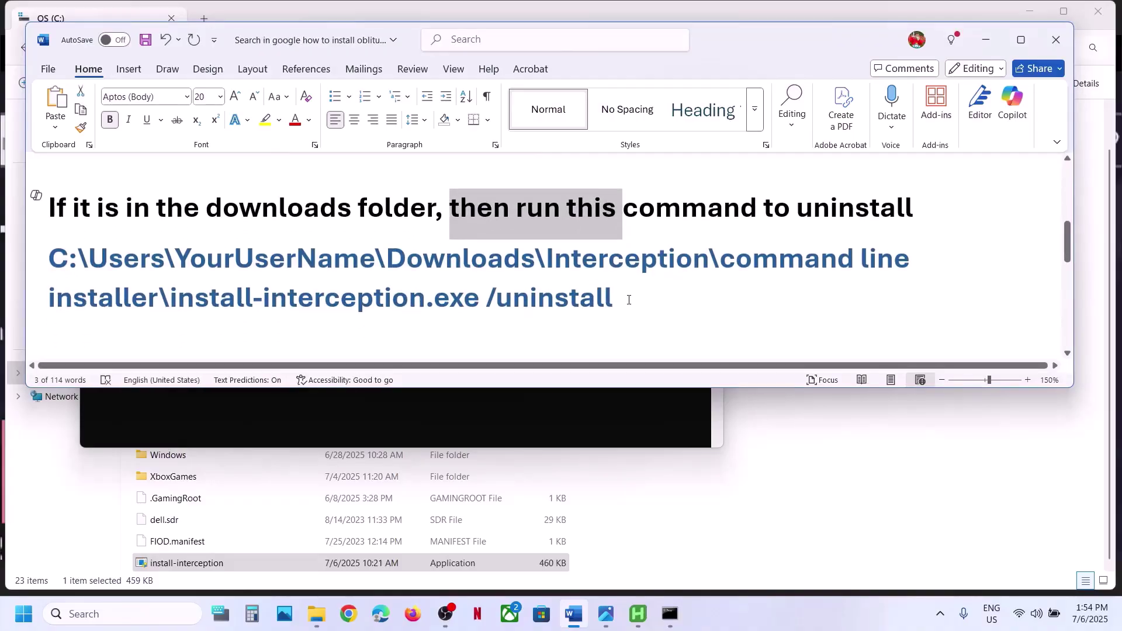
# Select the Downloads-folder uninstall command and its YourUserName path placeholder
pyautogui.moveTo(613, 299); pyautogui.dragTo(500, 294)
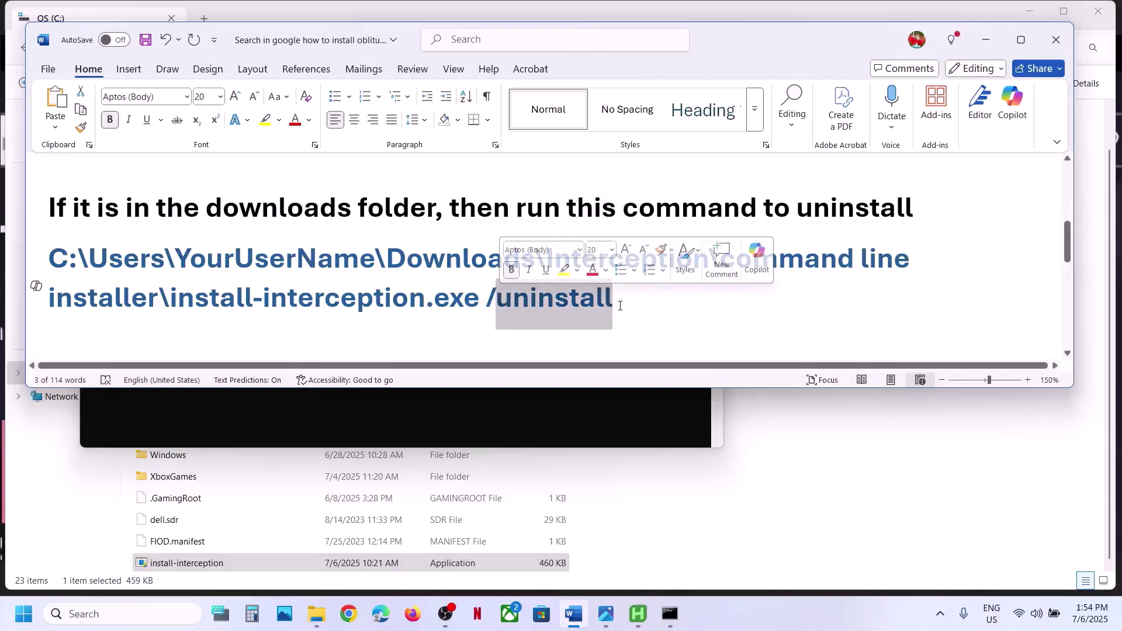
pyautogui.moveTo(623, 304); pyautogui.dragTo(72, 264)
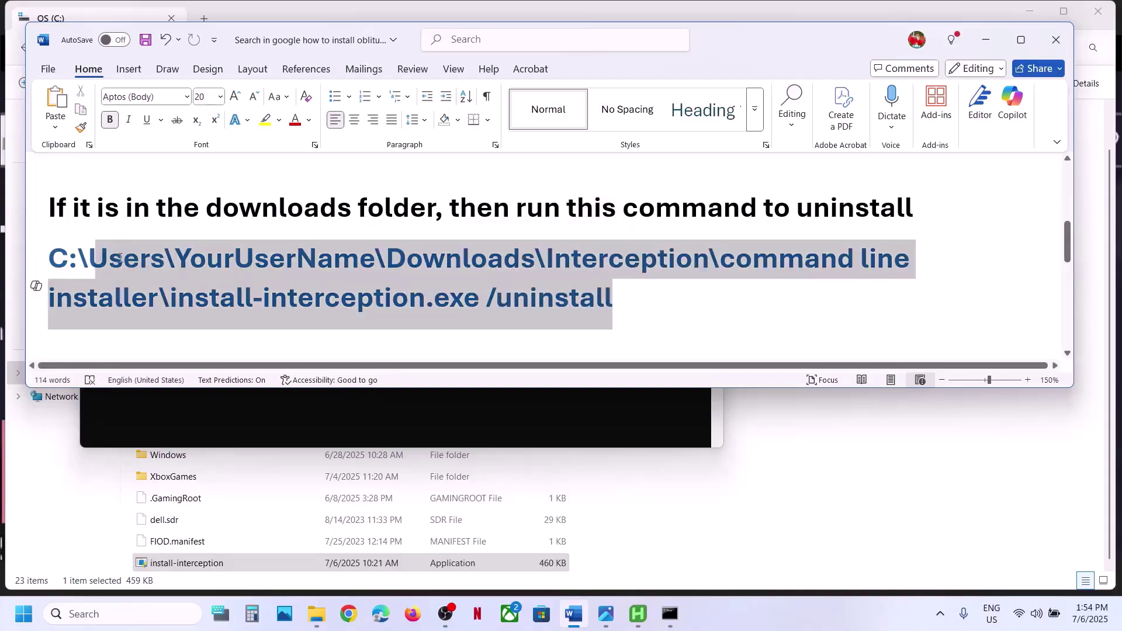
pyautogui.click(72, 264)
pyautogui.moveTo(187, 258); pyautogui.dragTo(360, 260)
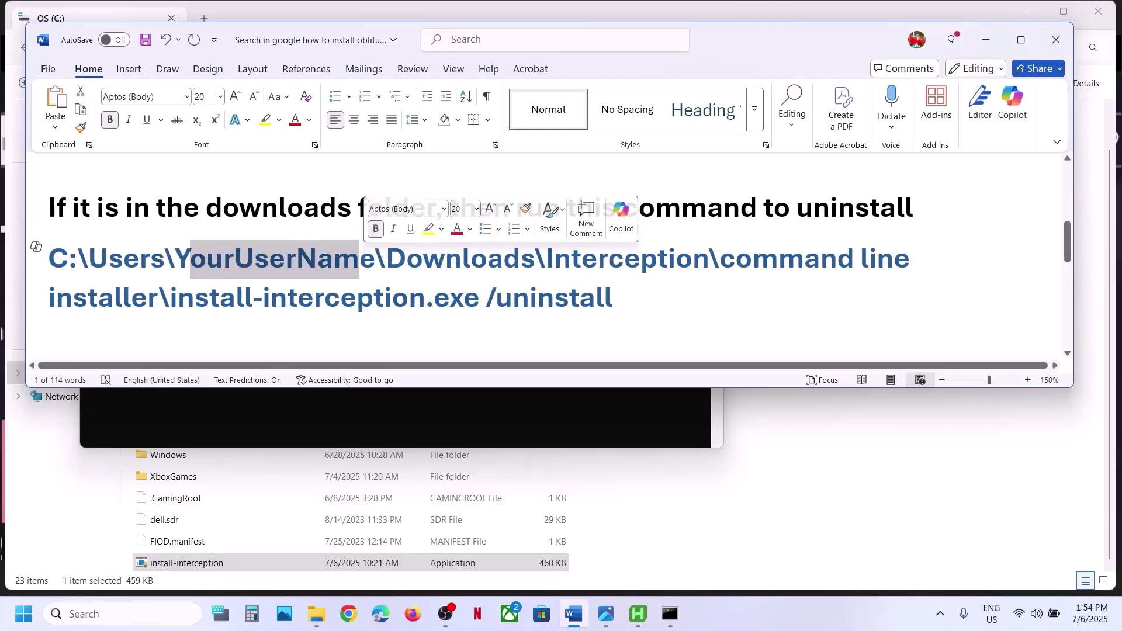
pyautogui.click(60, 486)
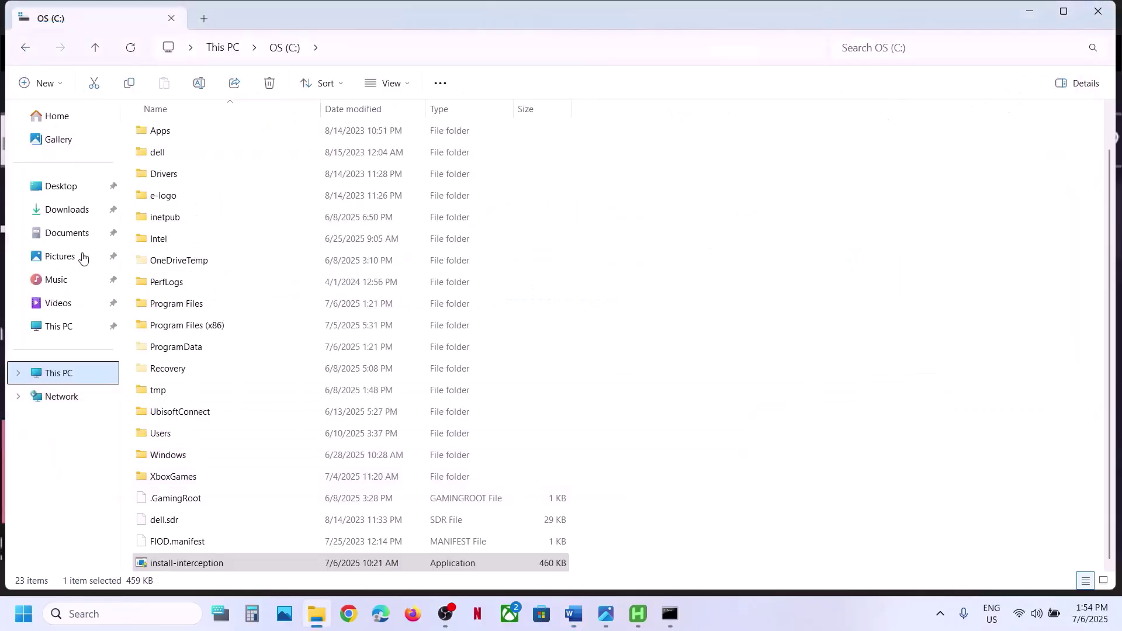
# Navigate to Downloads\Interception\Interception\command line installer and reveal its full path
pyautogui.click(63, 218)
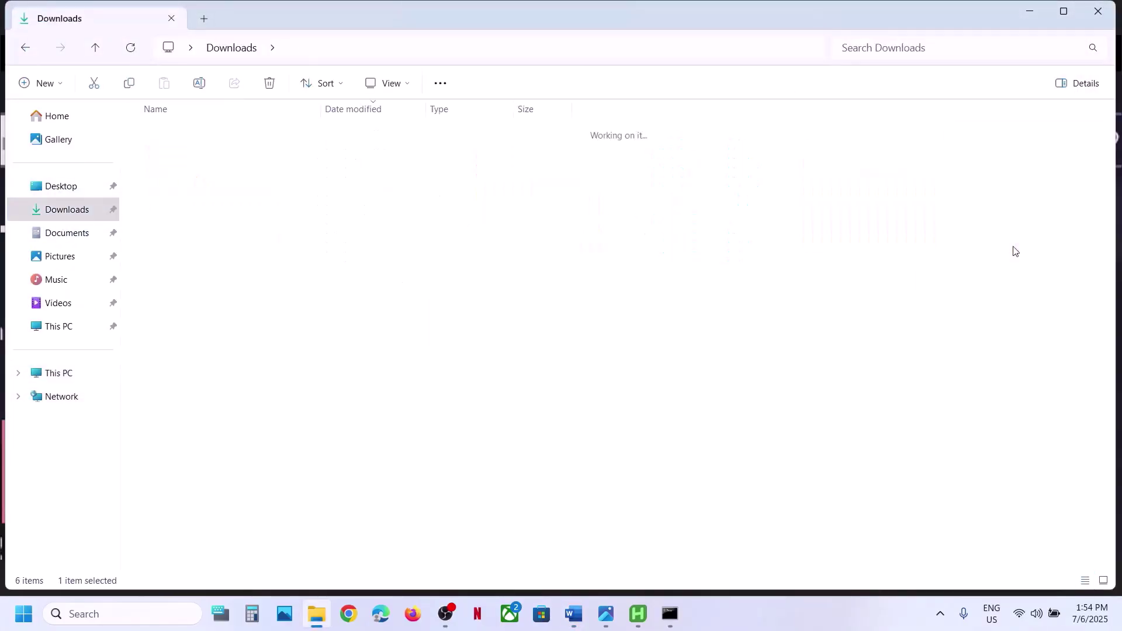
pyautogui.doubleClick(265, 153)
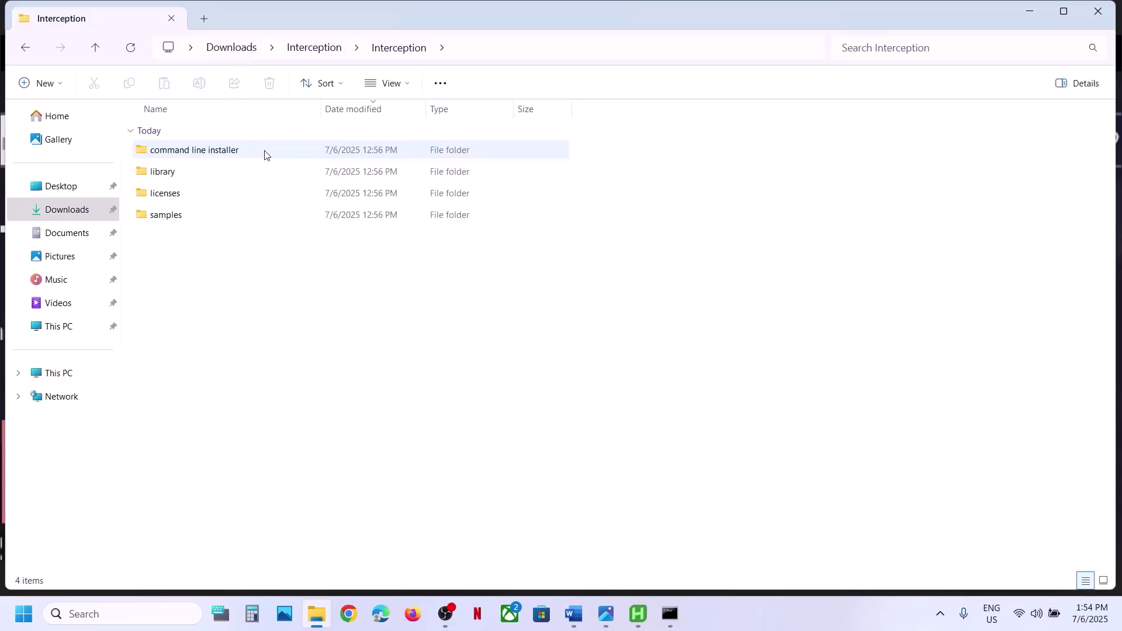
pyautogui.doubleClick(265, 152)
pyautogui.click(587, 47)
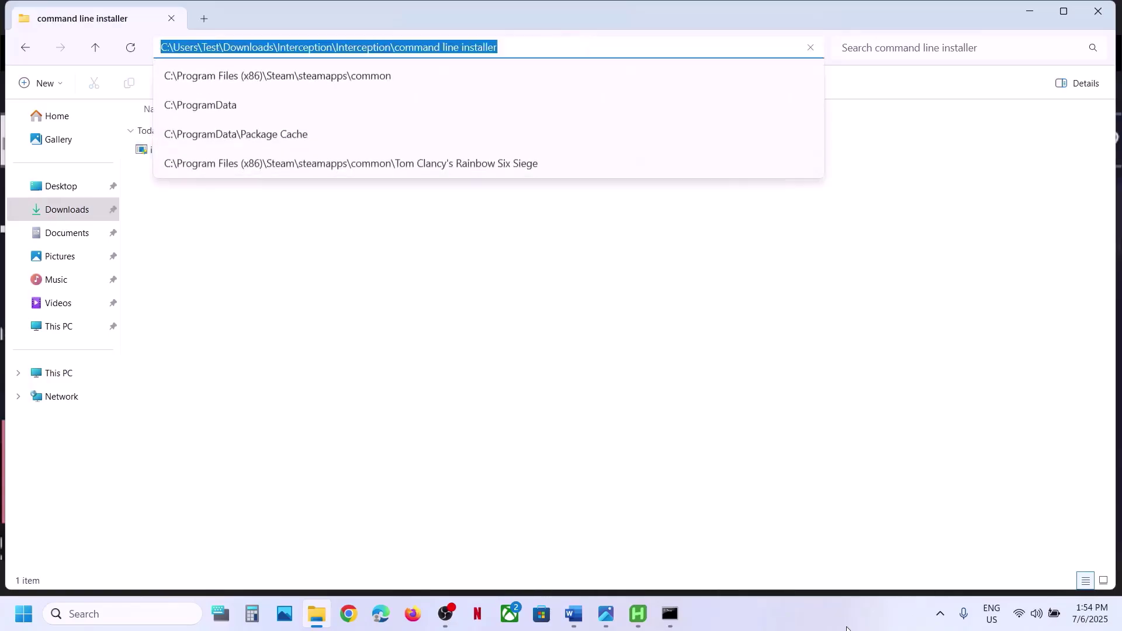
pyautogui.click(585, 617)
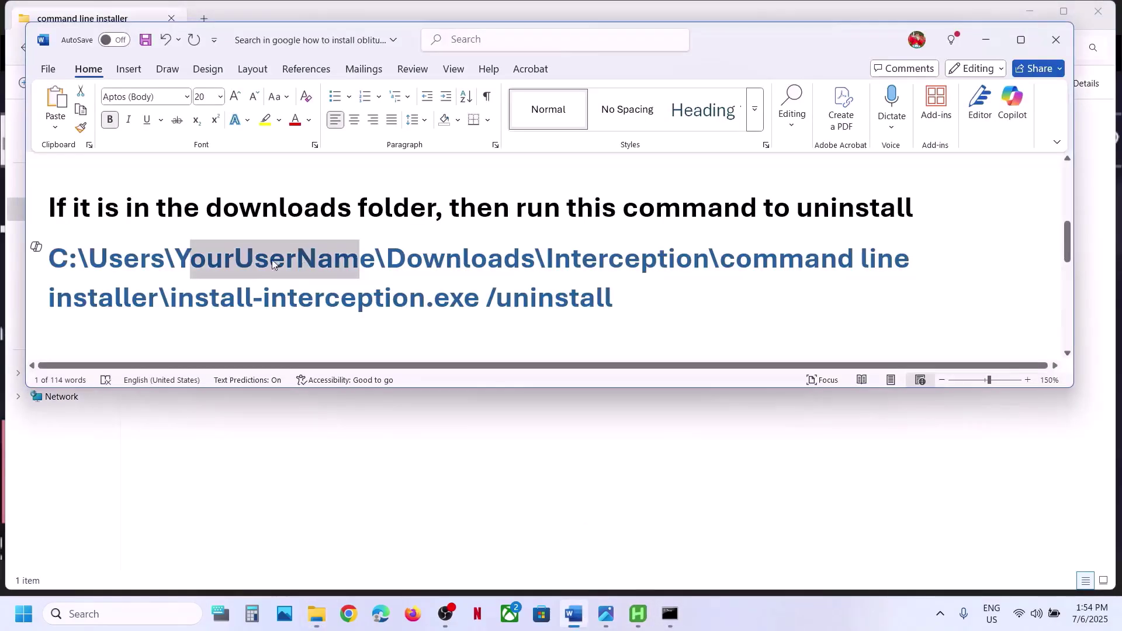
# Reselect the YourUserName placeholder and the Downloads-folder uninstall command
pyautogui.click(180, 262)
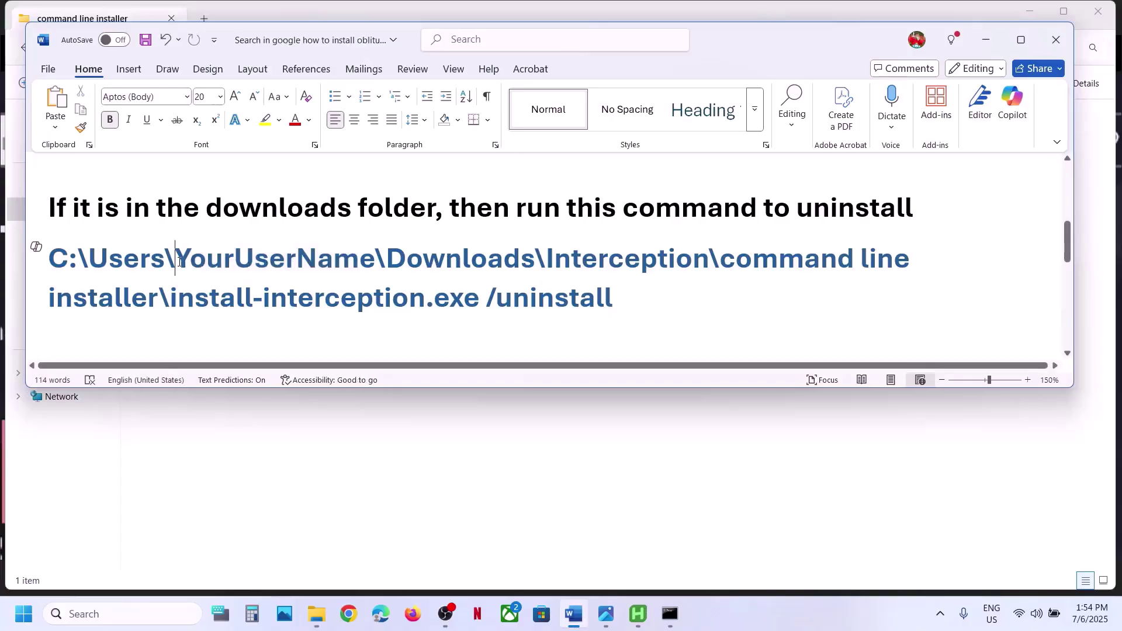
pyautogui.moveTo(175, 262); pyautogui.dragTo(359, 263)
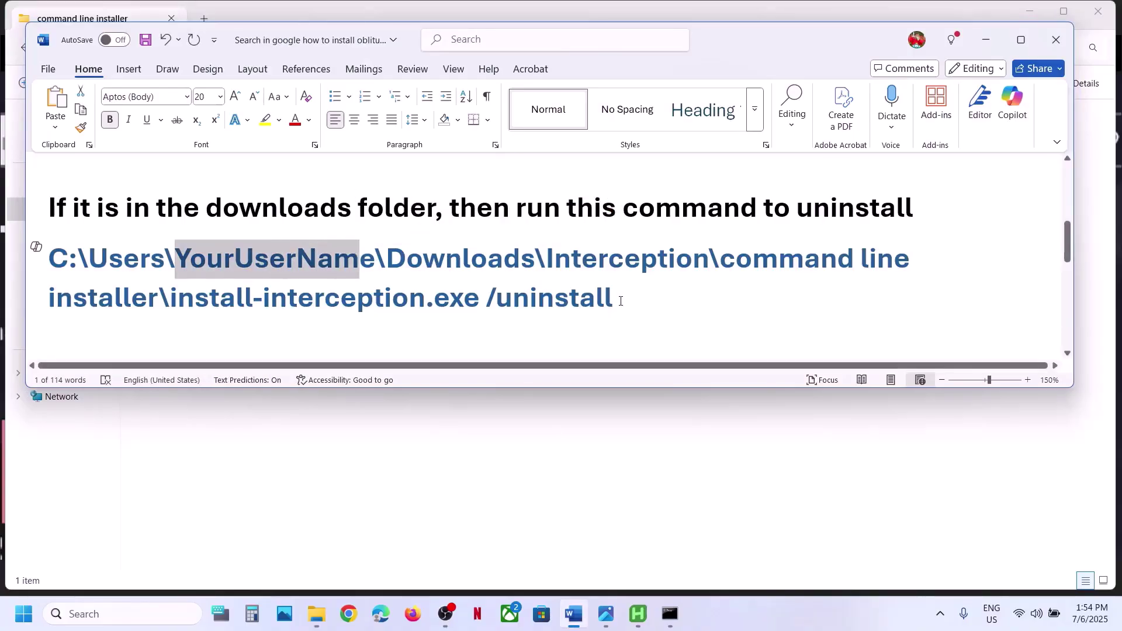
pyautogui.moveTo(620, 301); pyautogui.dragTo(69, 261)
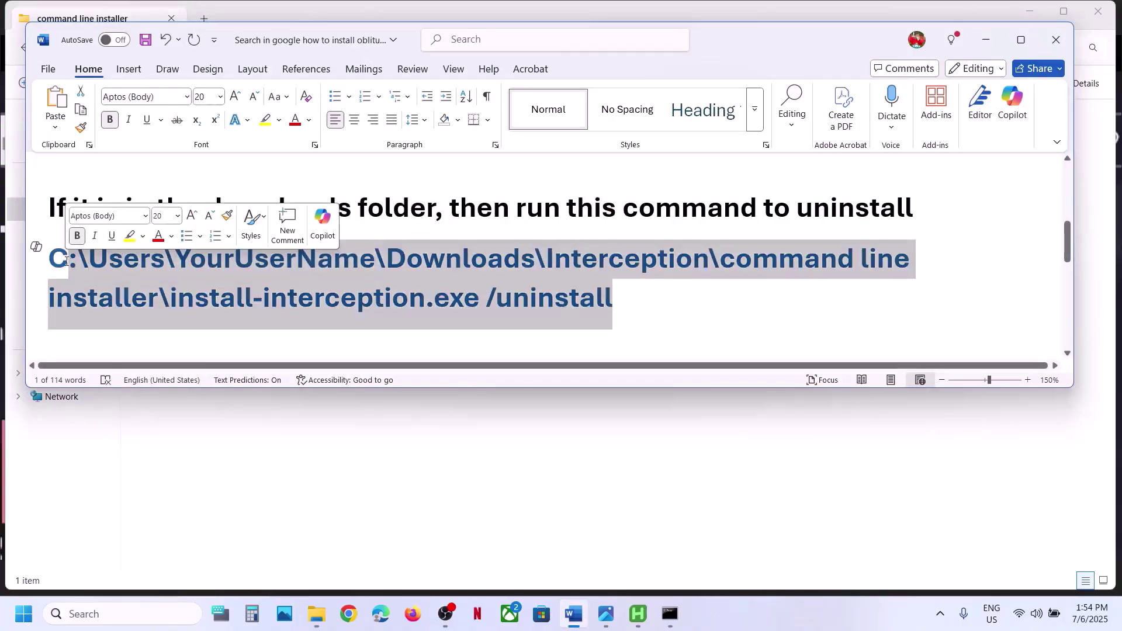
pyautogui.click(66, 260)
# Highlight the list of conflicting apps starting with Daemon Tools
pyautogui.scroll(4, 66, 262)
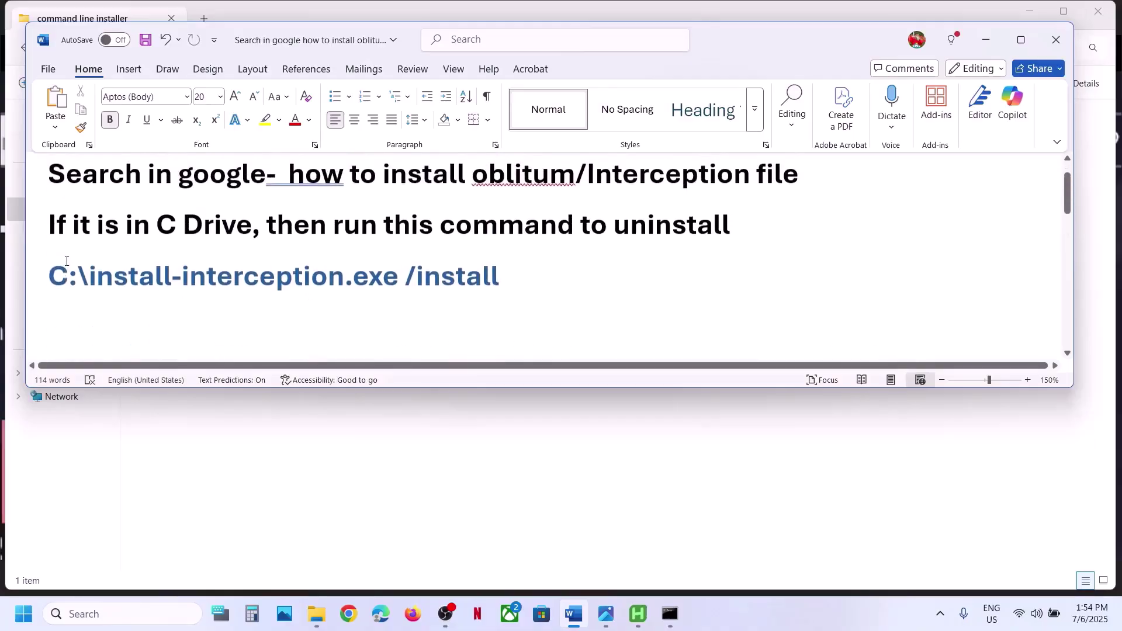
pyautogui.scroll(-3, 66, 261)
pyautogui.scroll(-4, 67, 261)
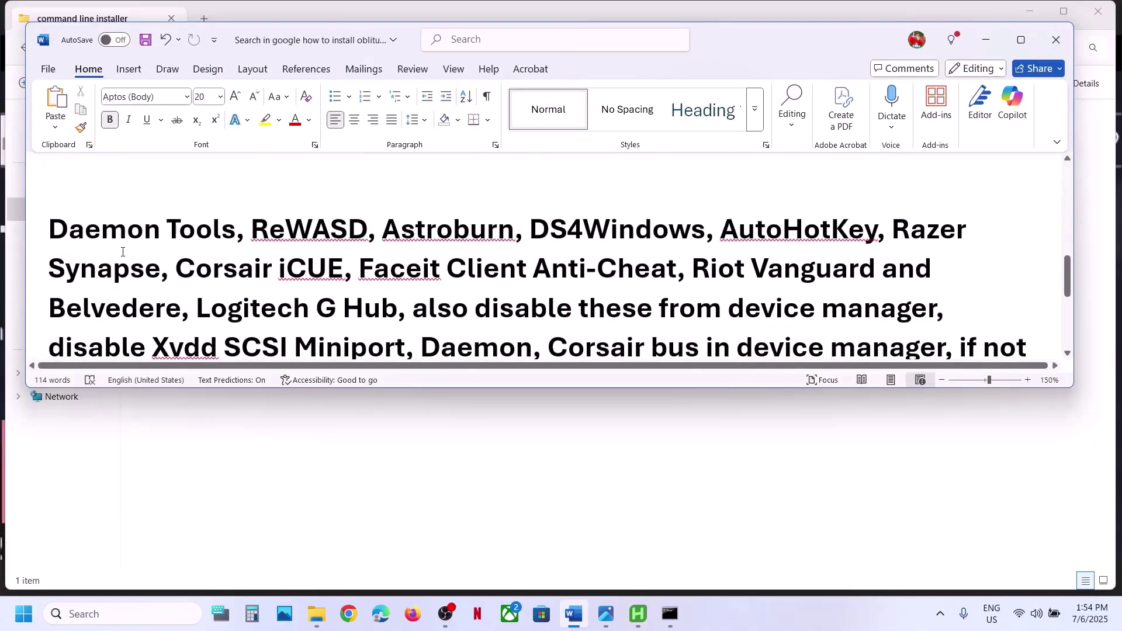
pyautogui.moveTo(50, 228); pyautogui.dragTo(398, 301)
pyautogui.click(398, 301)
# Open Task Manager and end the DAEMON Tools Lite Agent and Shell Extension processes
pyautogui.rightClick(24, 615)
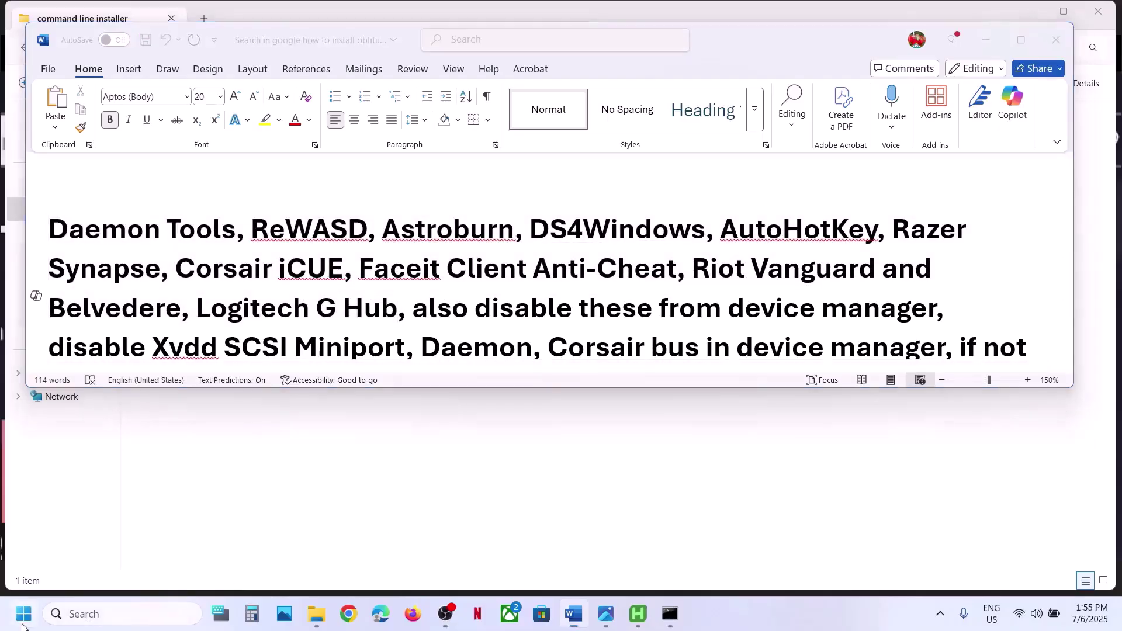
pyautogui.click(61, 433)
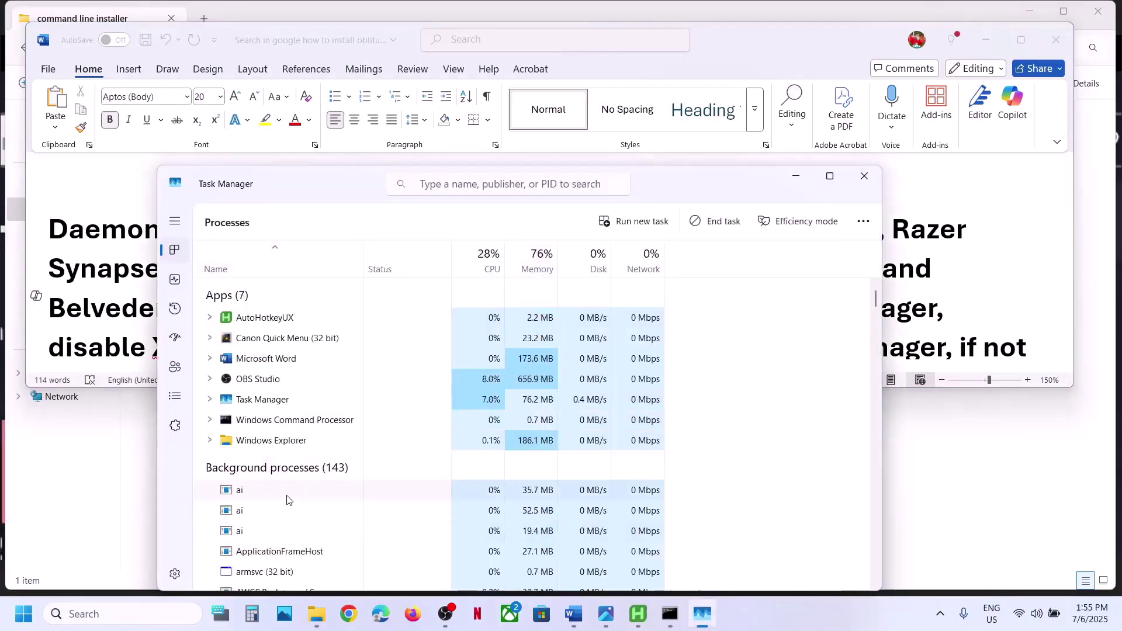
pyautogui.press('d')
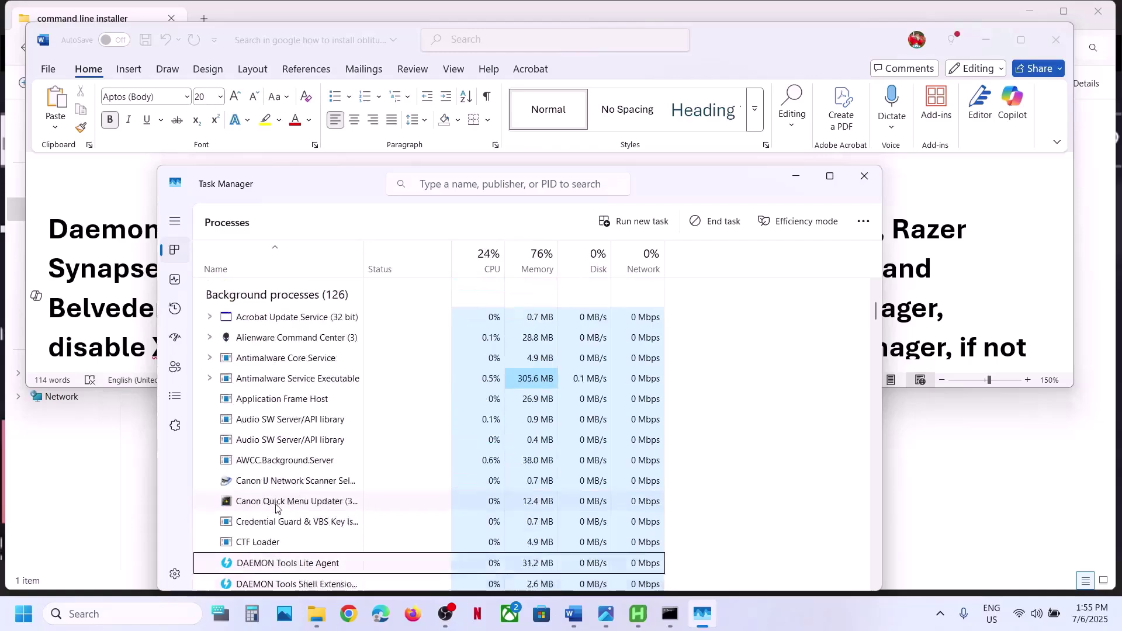
pyautogui.scroll(-2, 277, 508)
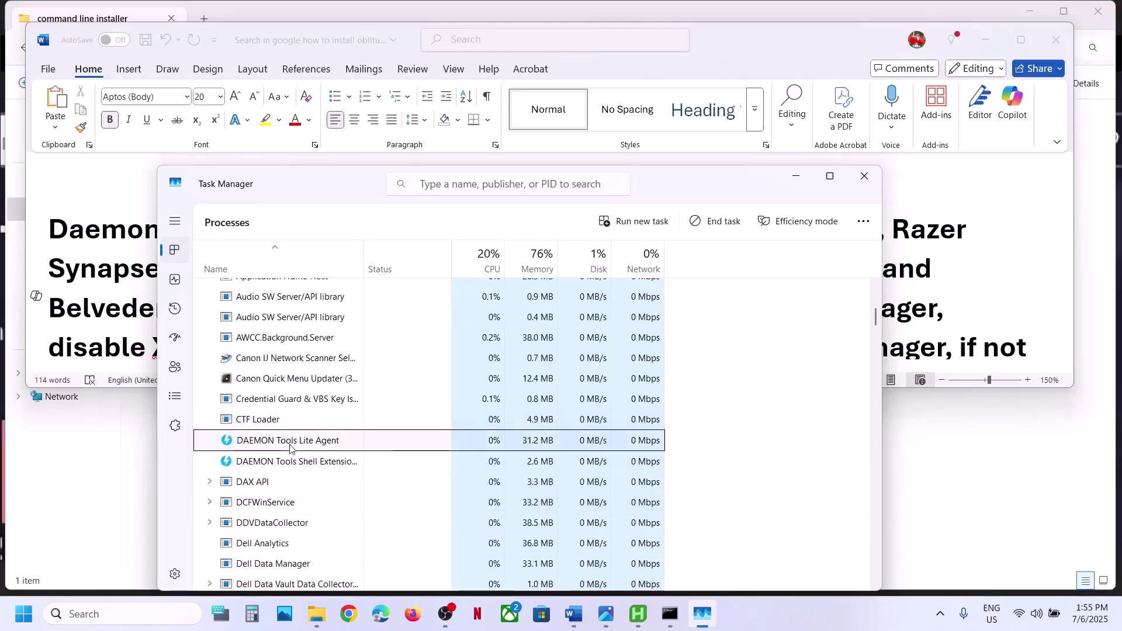
pyautogui.rightClick(289, 447)
pyautogui.click(341, 293)
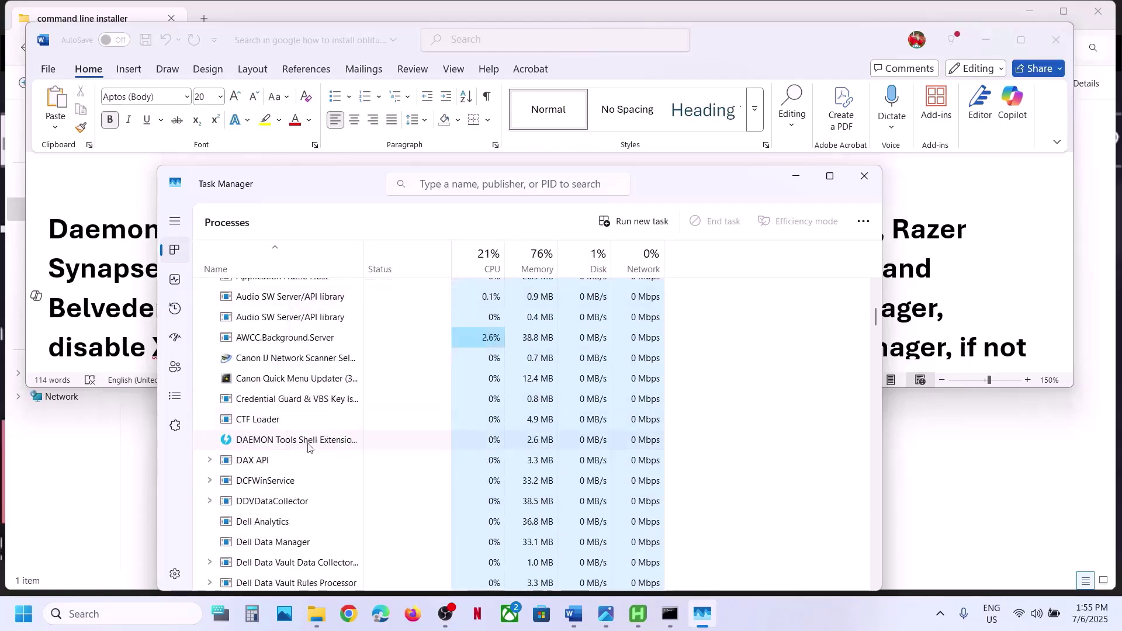
pyautogui.rightClick(308, 447)
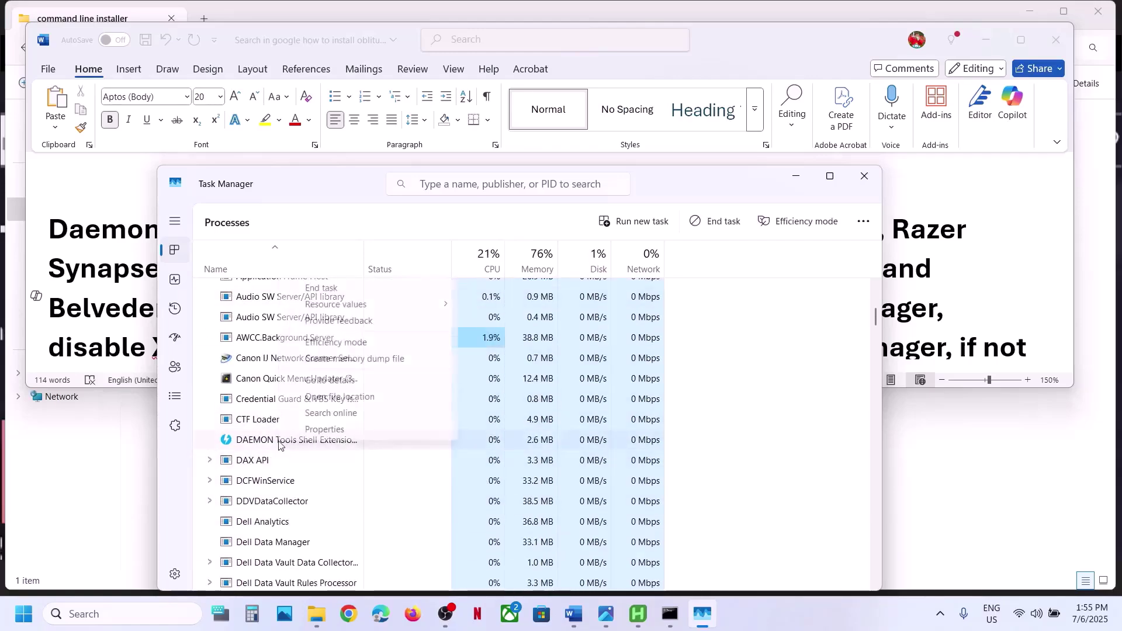
pyautogui.click(334, 290)
pyautogui.scroll(2, 339, 381)
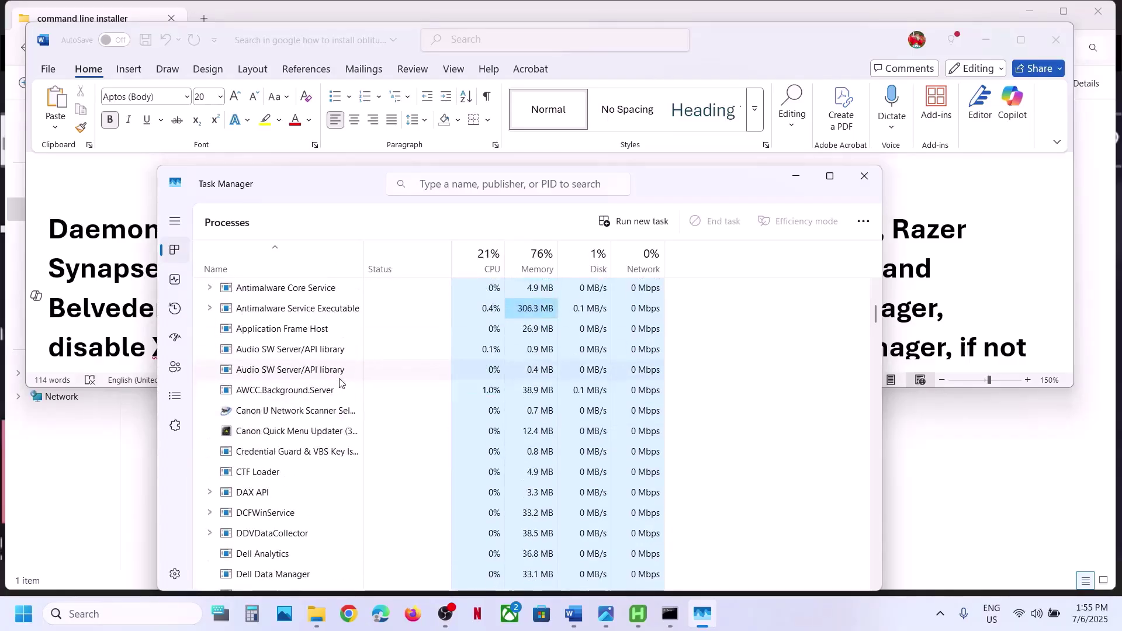
# Look up ReWASD in the notes and end the reWASD process
pyautogui.hotkey('alt', 'Tab')
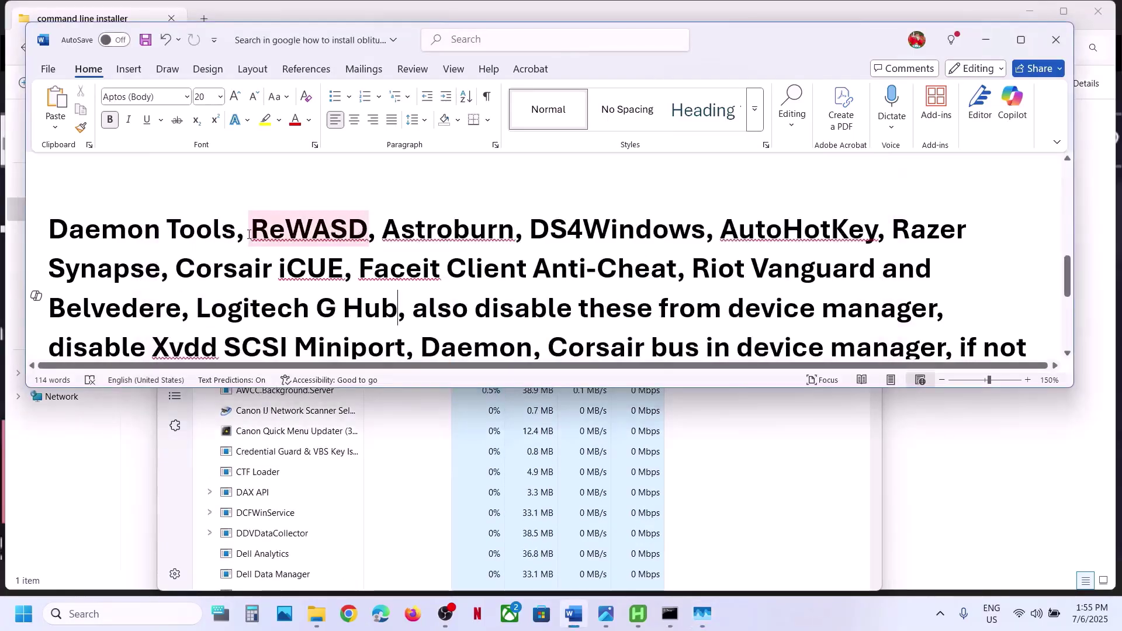
pyautogui.doubleClick(280, 229)
pyautogui.click(314, 474)
pyautogui.press('r')
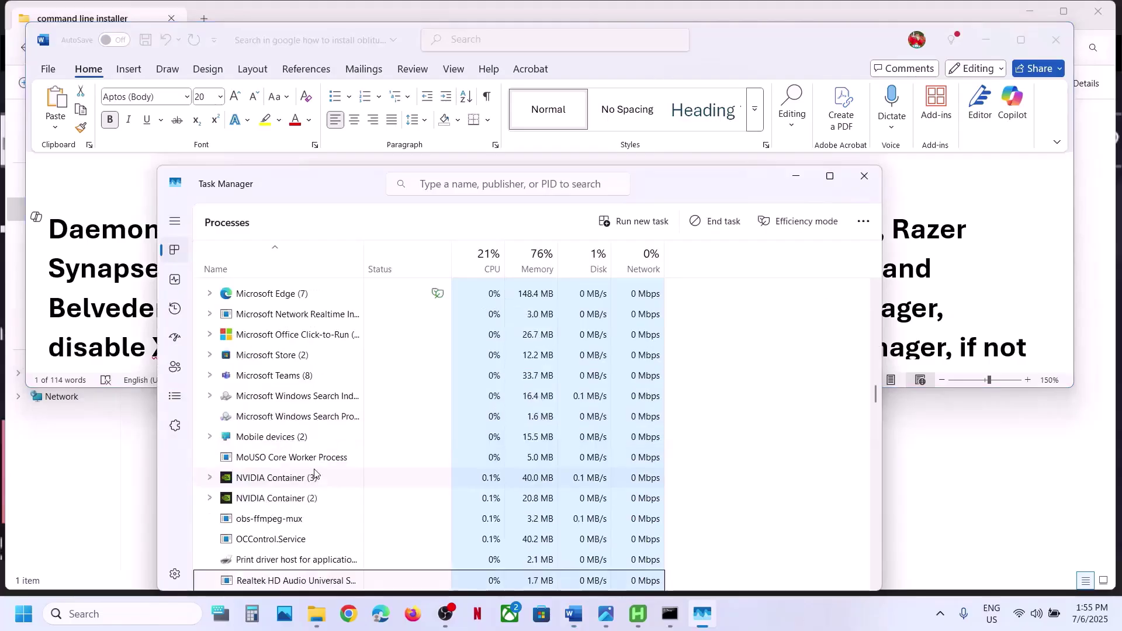
pyautogui.scroll(-5, 314, 473)
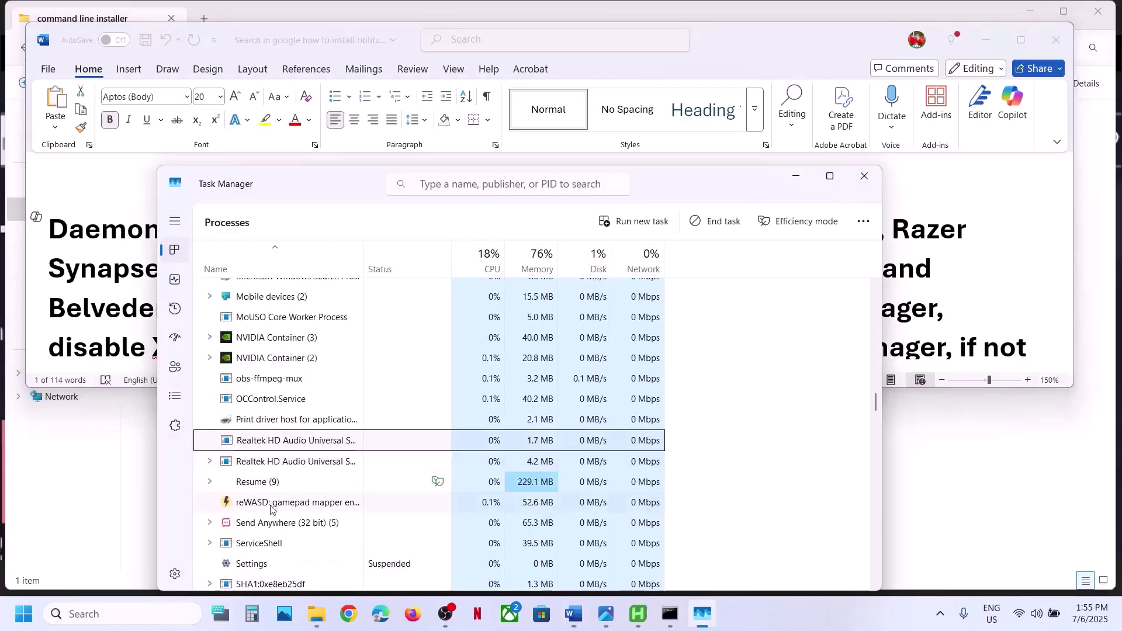
pyautogui.rightClick(268, 512)
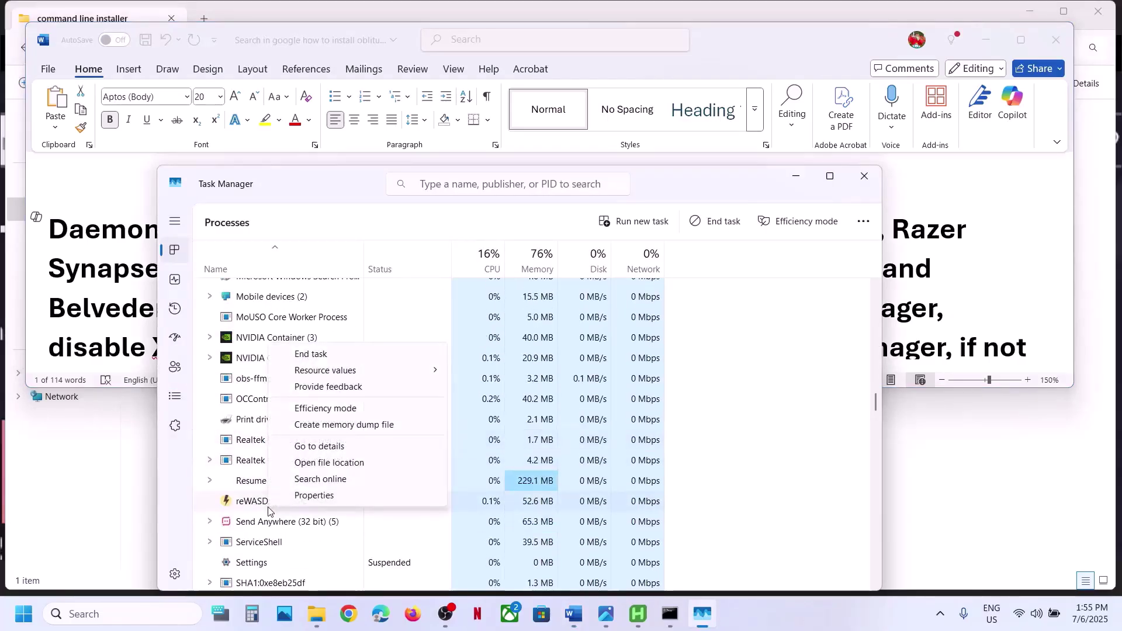
pyautogui.click(325, 359)
# End the DS4Windows process and the FACEIT (7) process group
pyautogui.click(153, 322)
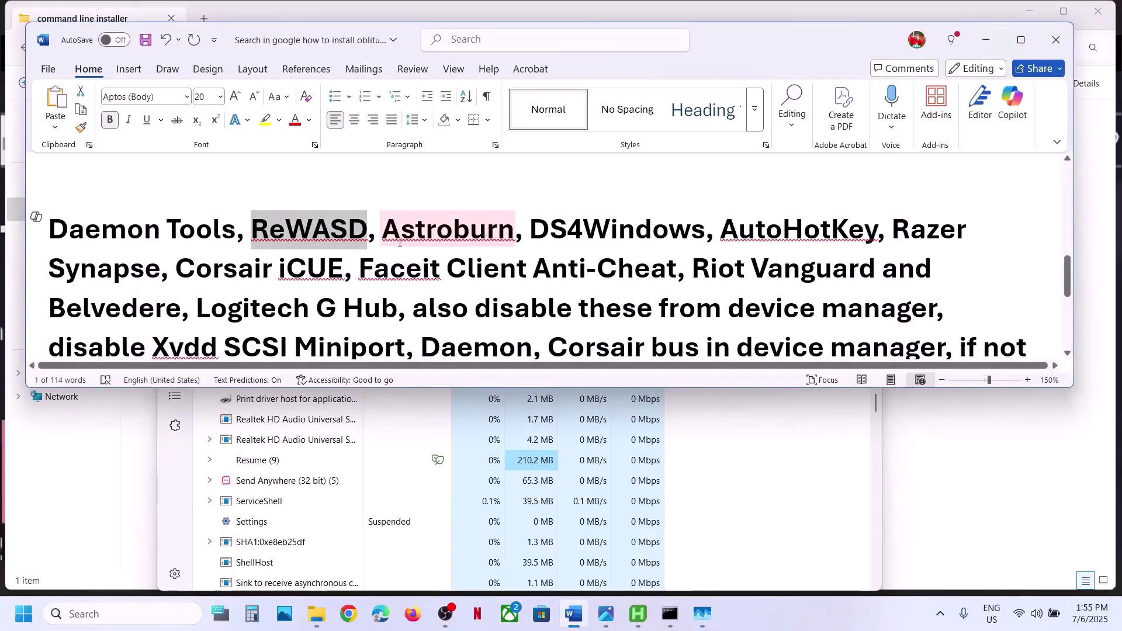
pyautogui.moveTo(398, 240); pyautogui.dragTo(704, 234)
pyautogui.click(367, 497)
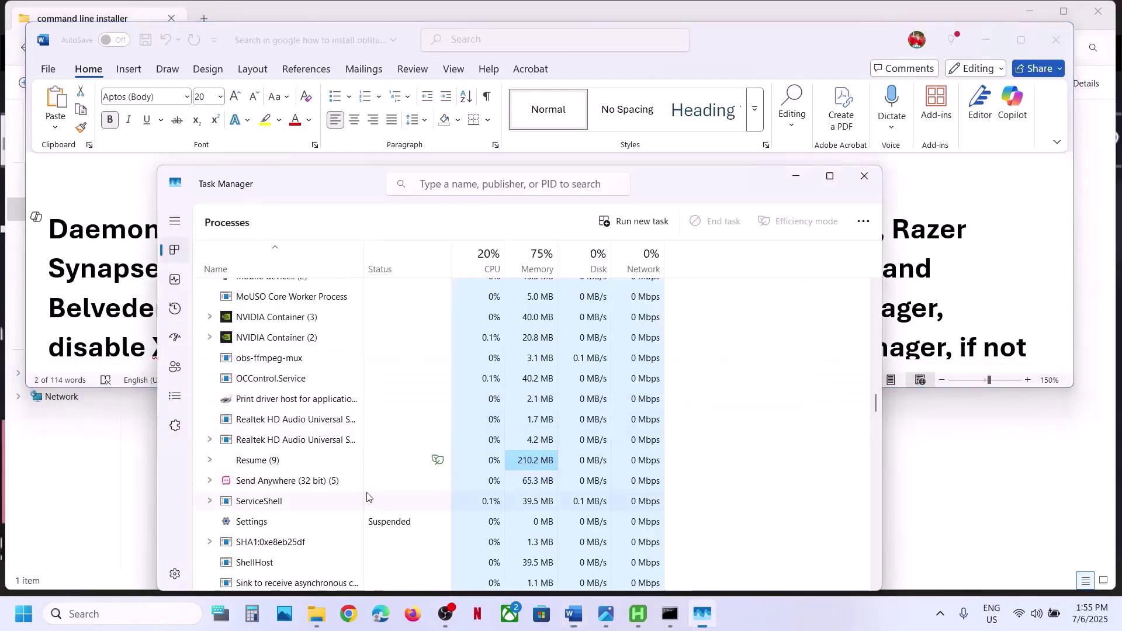
pyautogui.write('ds')
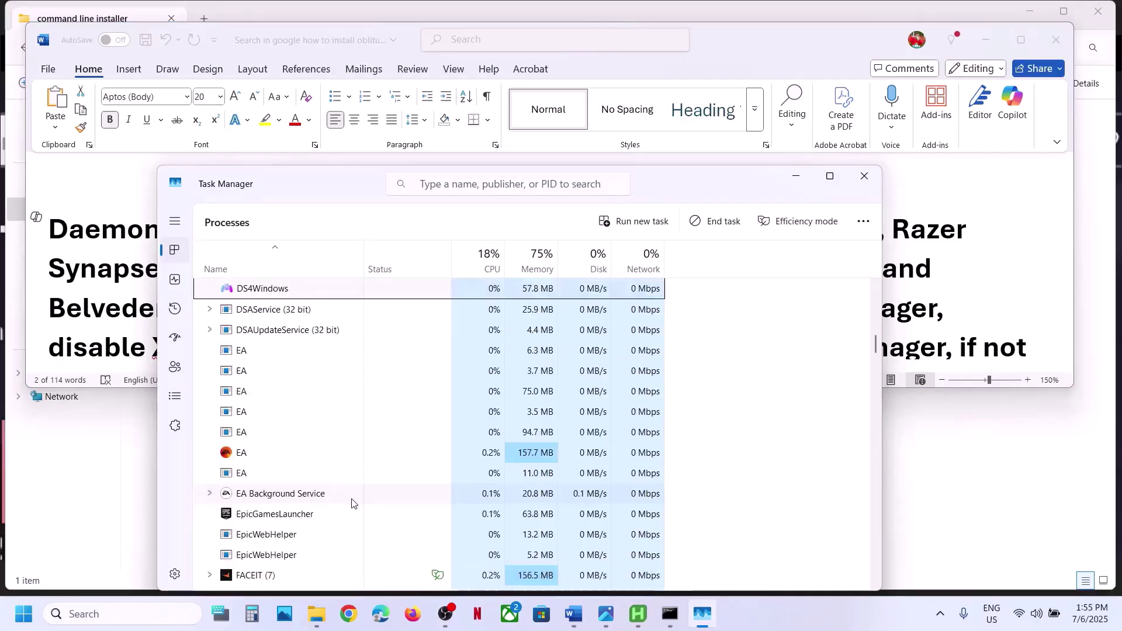
pyautogui.rightClick(250, 296)
pyautogui.click(311, 304)
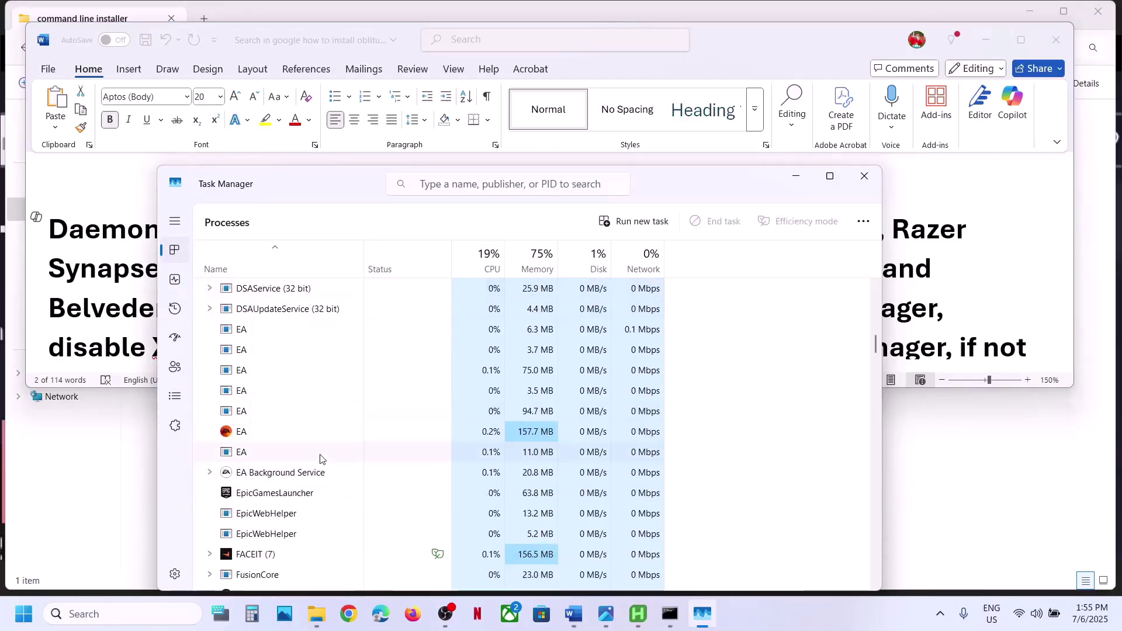
pyautogui.rightClick(263, 551)
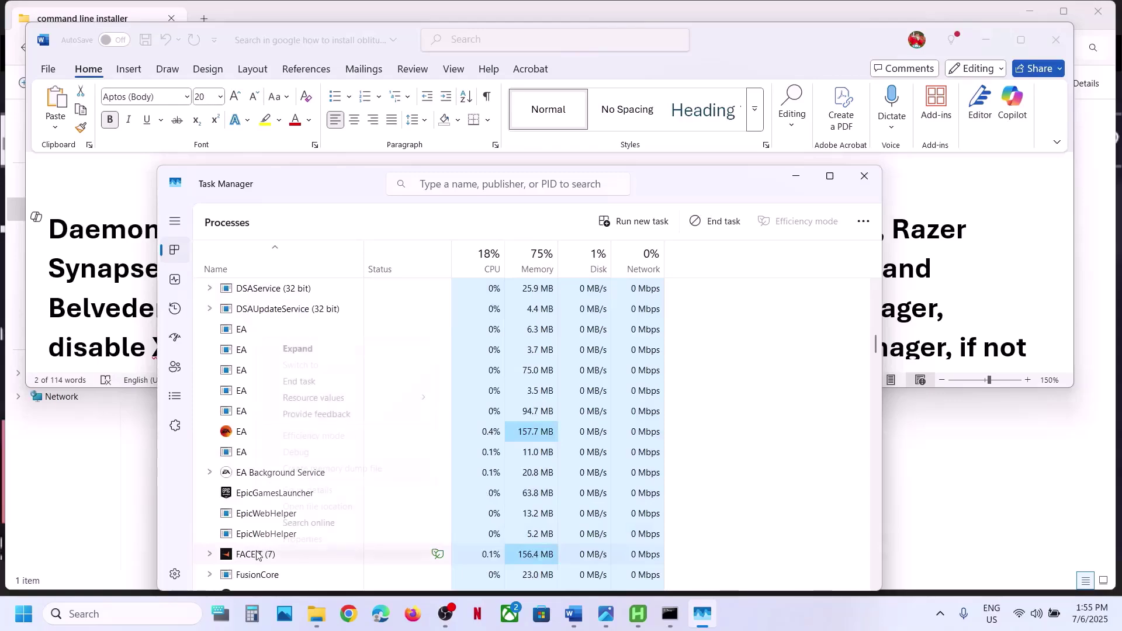
pyautogui.click(307, 381)
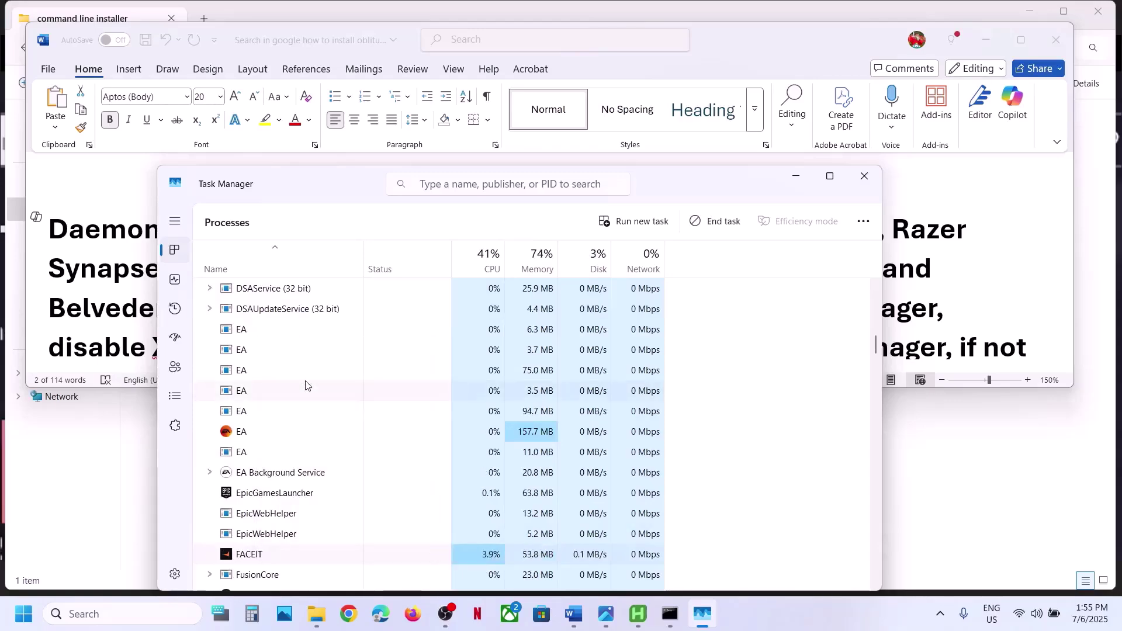
# Highlight Astroburn, DS4Windows, Riot Vanguard and Logitech G Hub in the notes
pyautogui.click(149, 330)
pyautogui.moveTo(383, 229); pyautogui.dragTo(705, 229)
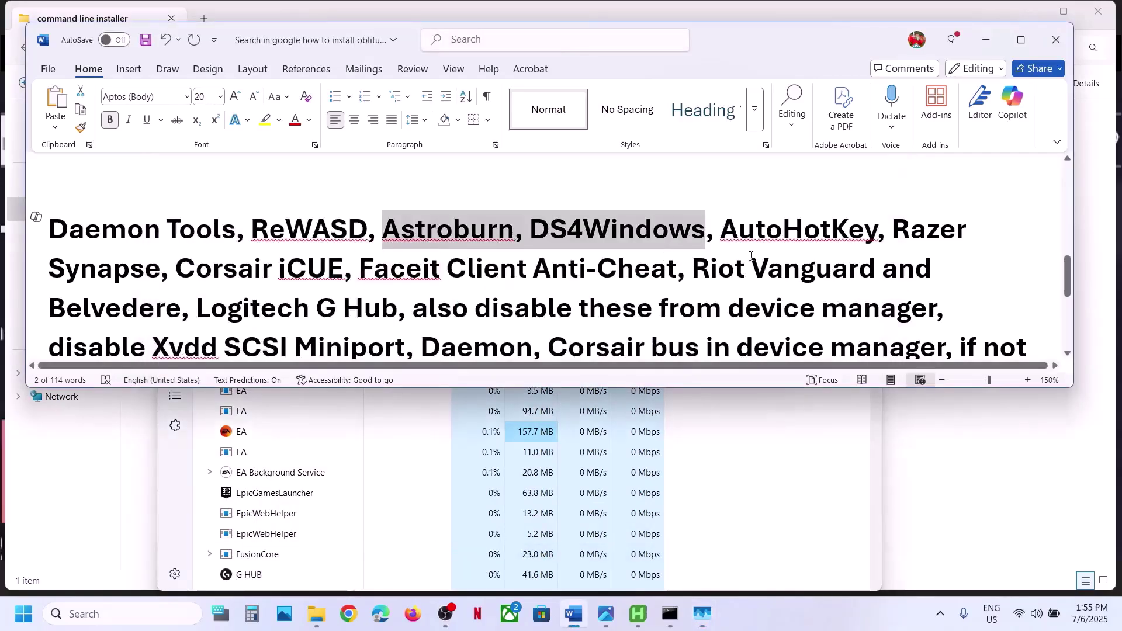
pyautogui.moveTo(712, 269); pyautogui.dragTo(790, 269)
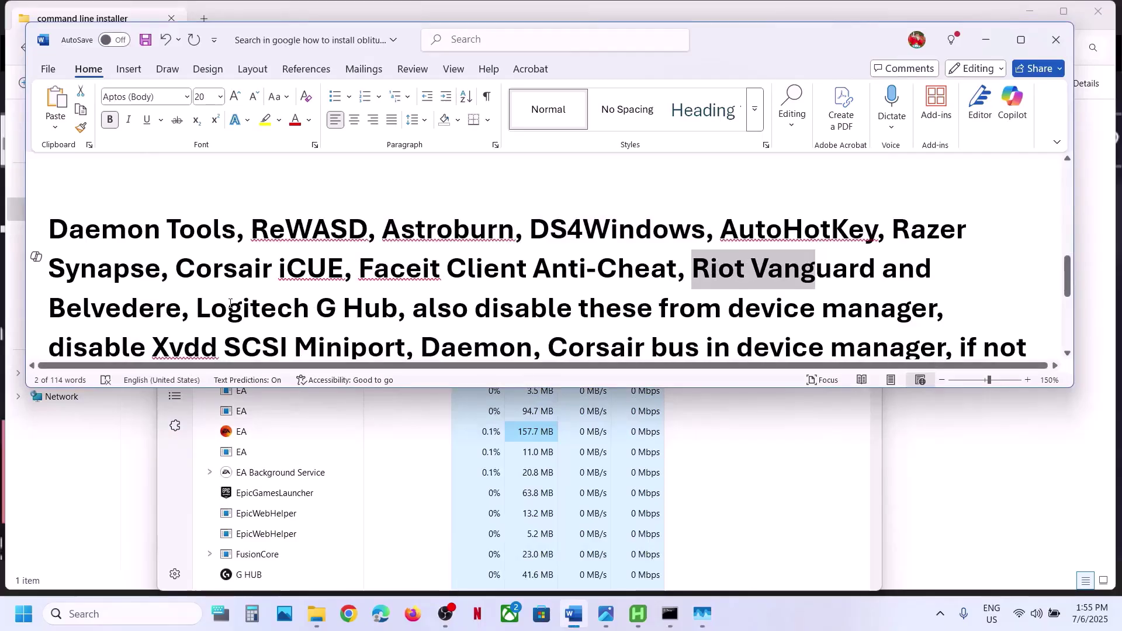
pyautogui.moveTo(198, 308); pyautogui.dragTo(440, 294)
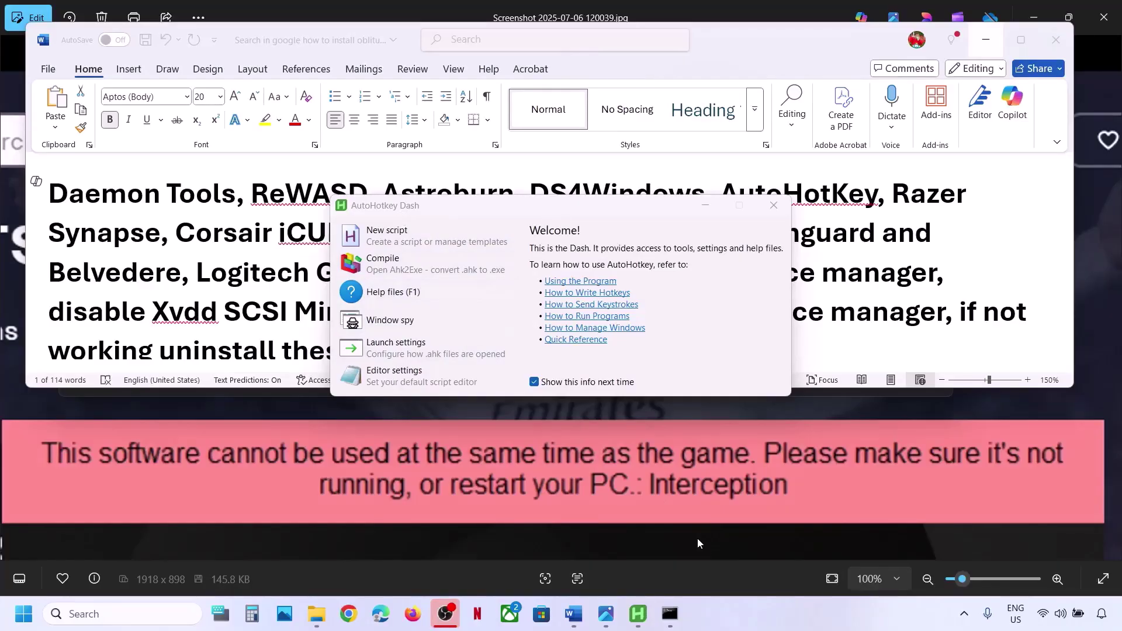
# Close AutoHotkey Dash, reopen Task Manager to scan background processes, then close it
pyautogui.click(773, 205)
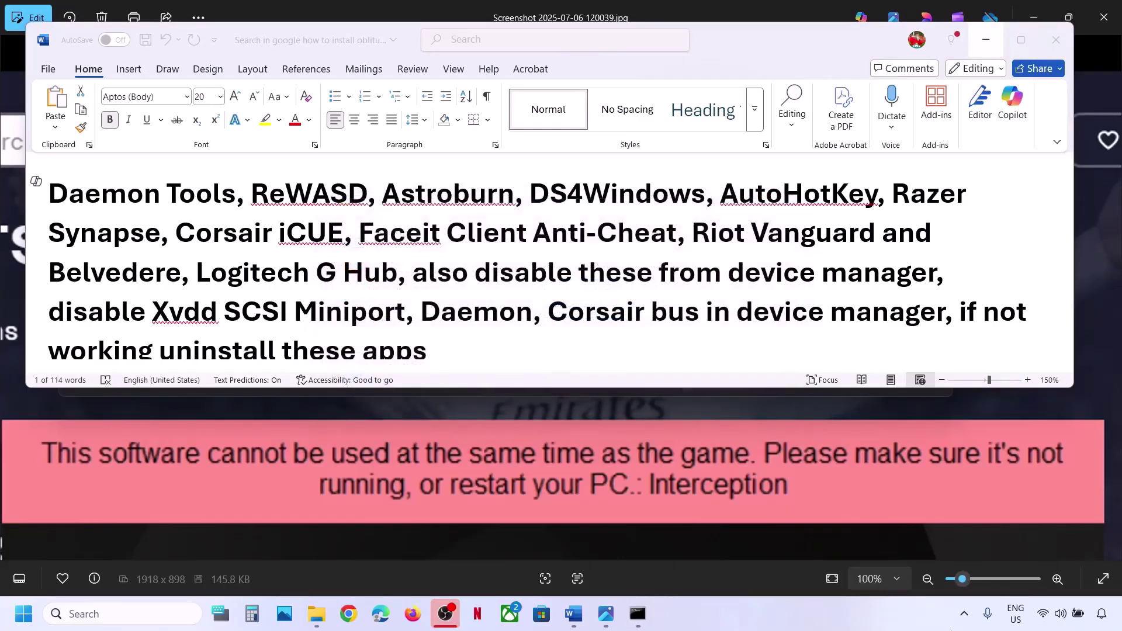
pyautogui.click(965, 614)
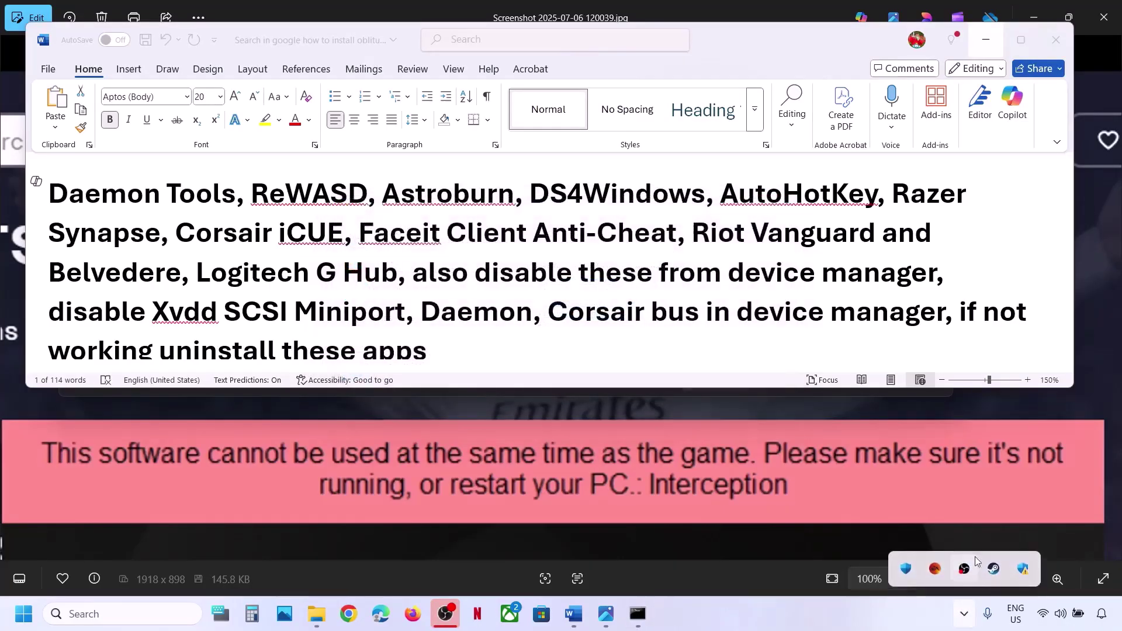
pyautogui.rightClick(695, 603)
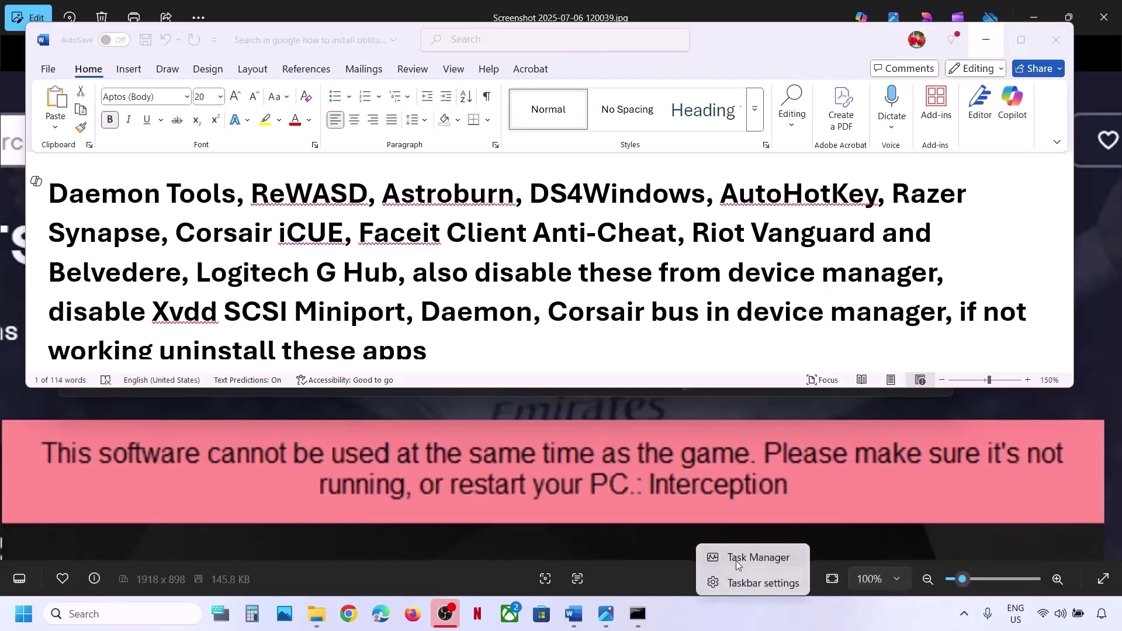
pyautogui.click(735, 560)
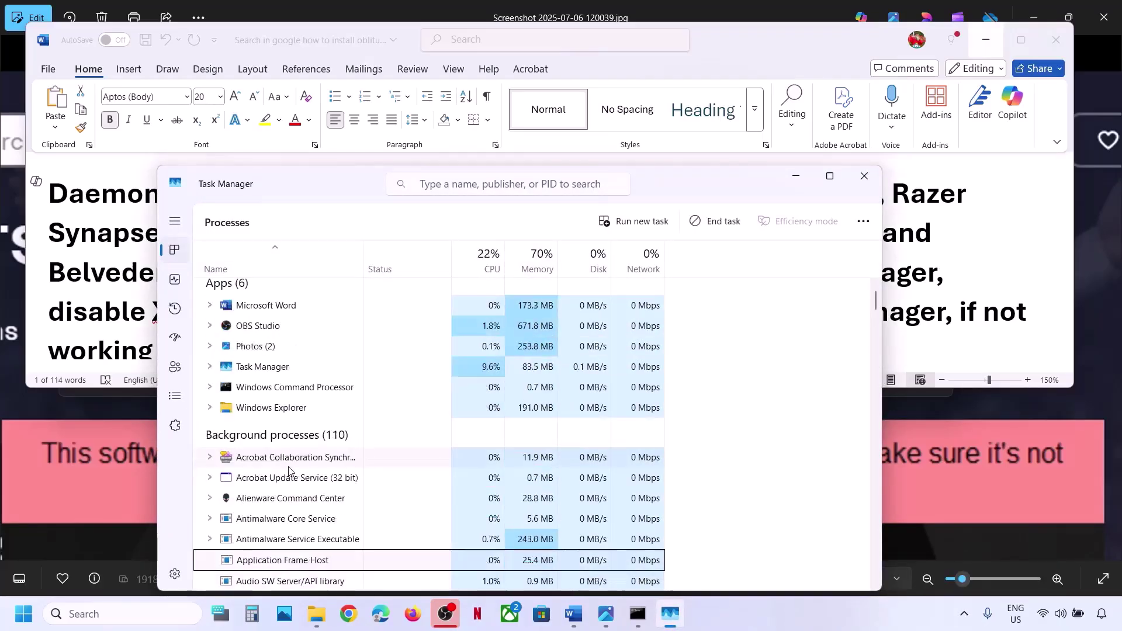
pyautogui.scroll(-5, 288, 470)
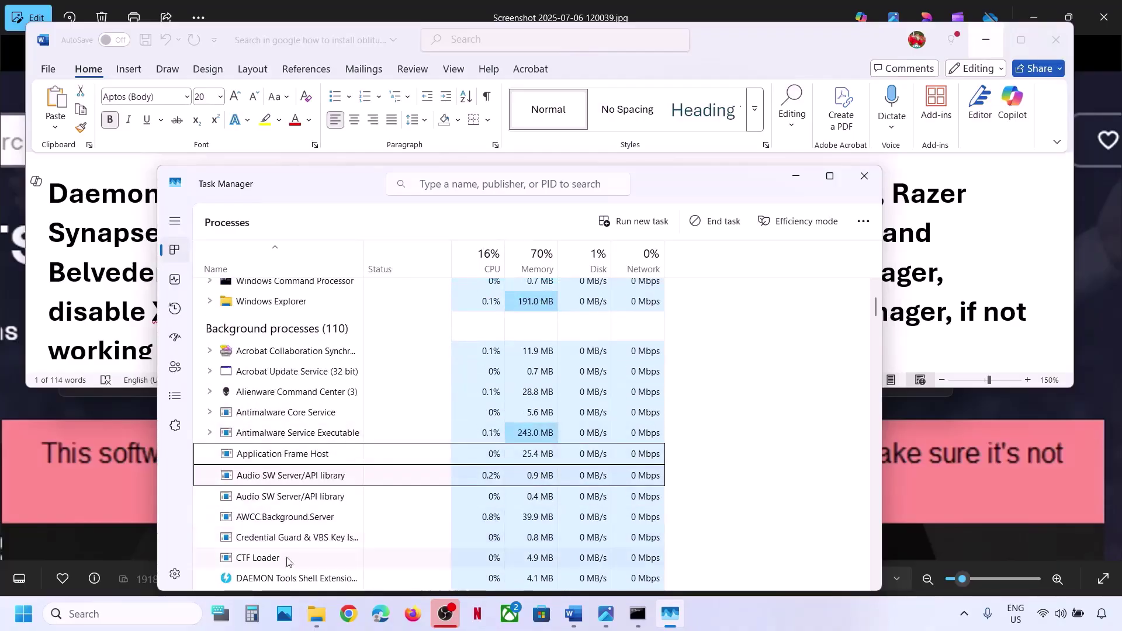
pyautogui.click(865, 175)
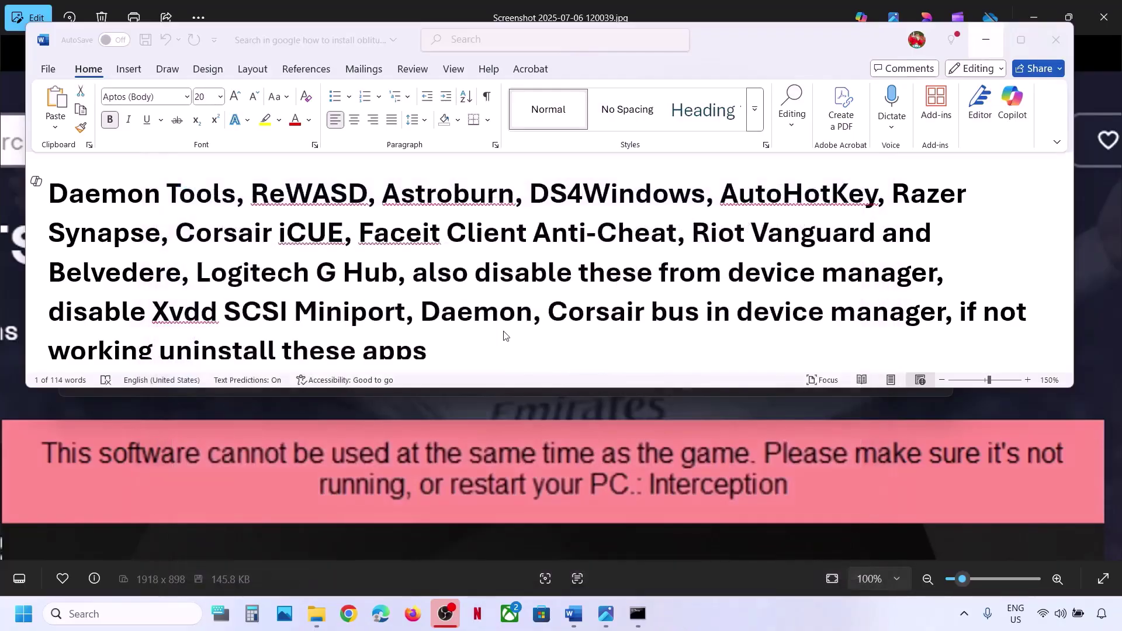
pyautogui.doubleClick(724, 209)
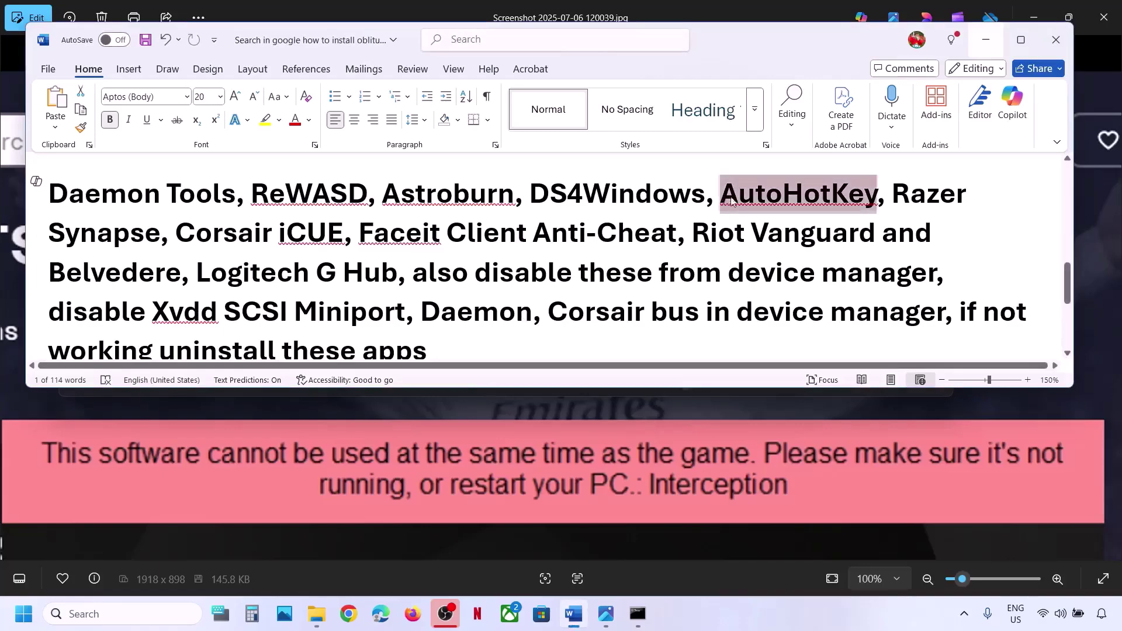
# Highlight the conflicting-apps list, Daemon Tools through Logitech G Hub, in the Word notes
pyautogui.click(752, 615)
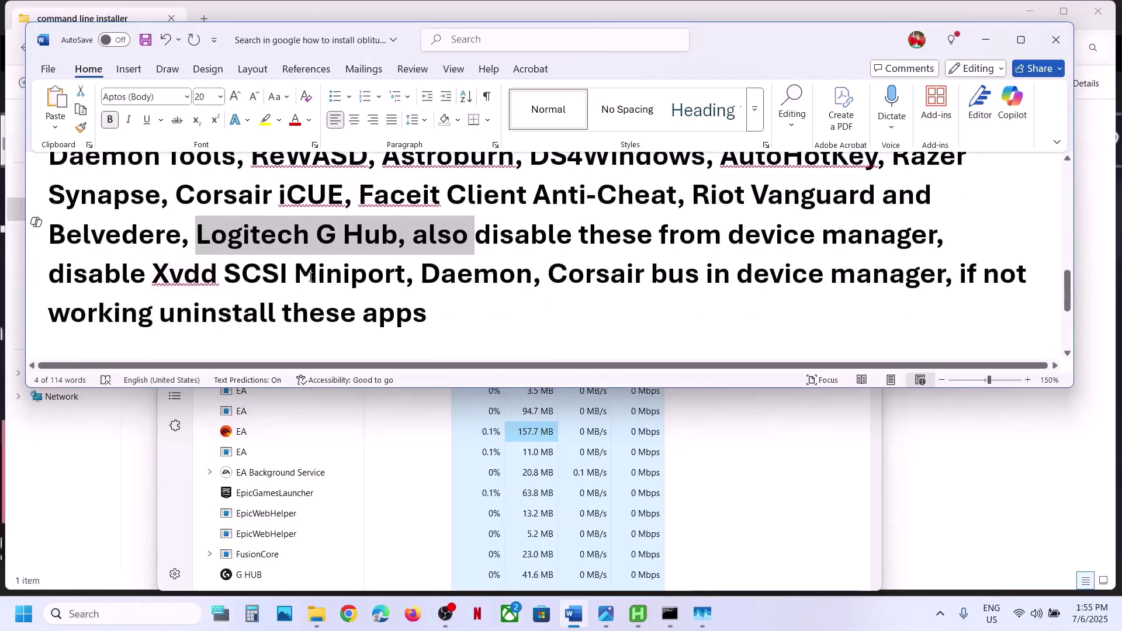
pyautogui.scroll(2, 78, 264)
pyautogui.moveTo(79, 264); pyautogui.dragTo(402, 334)
pyautogui.scroll(-1, 402, 334)
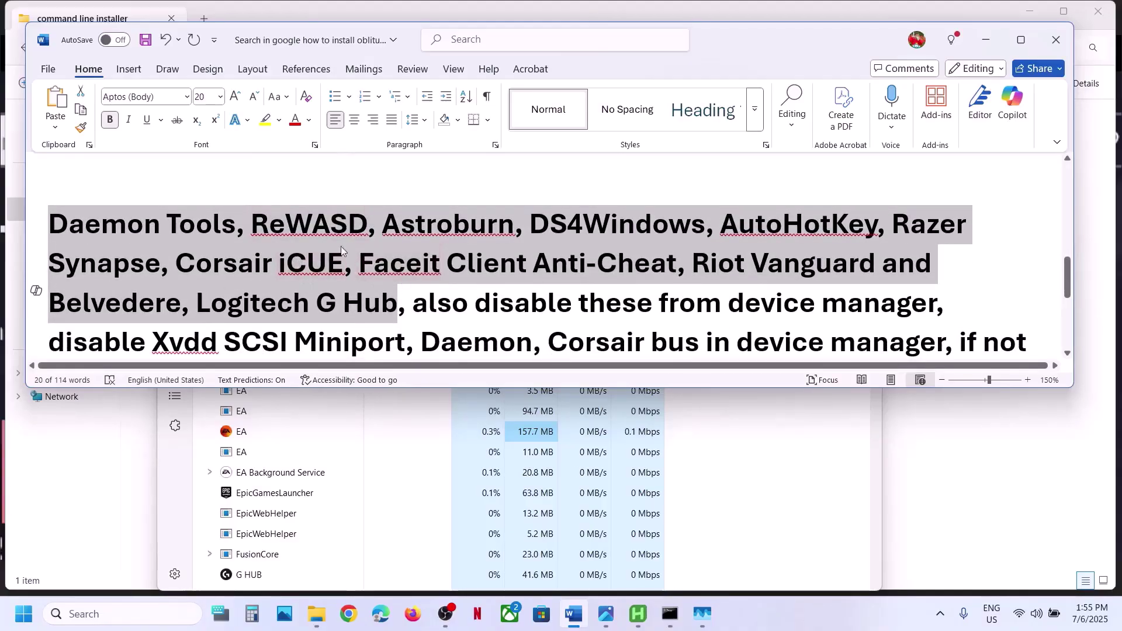
# Launch Device Manager from the Start button's quick list of system tools
pyautogui.rightClick(25, 627)
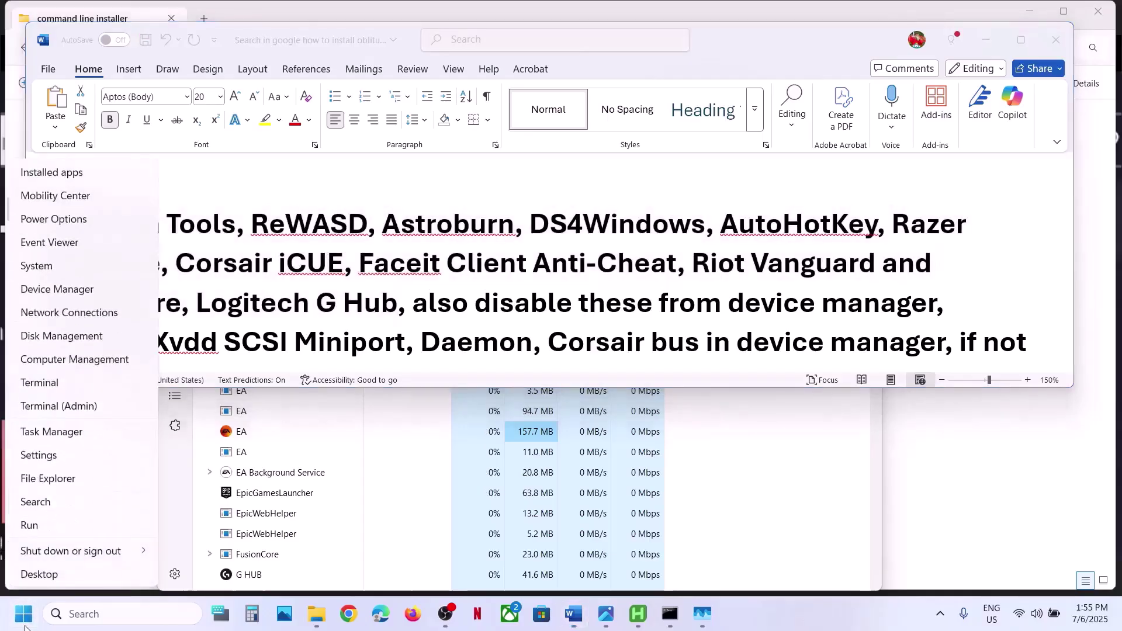
pyautogui.click(61, 287)
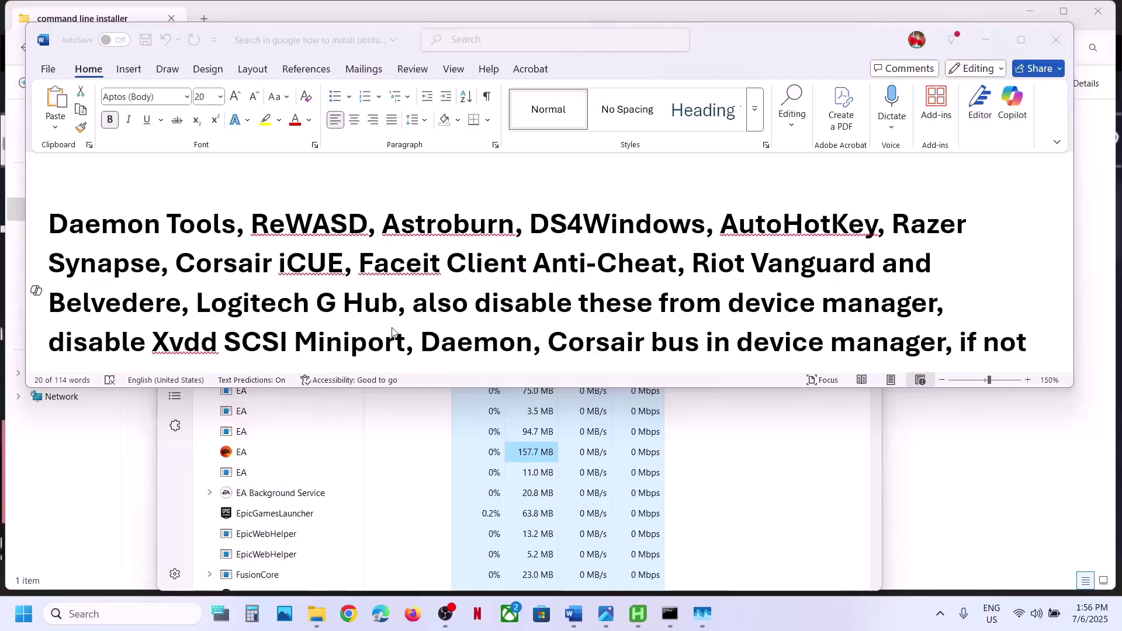
pyautogui.rightClick(23, 614)
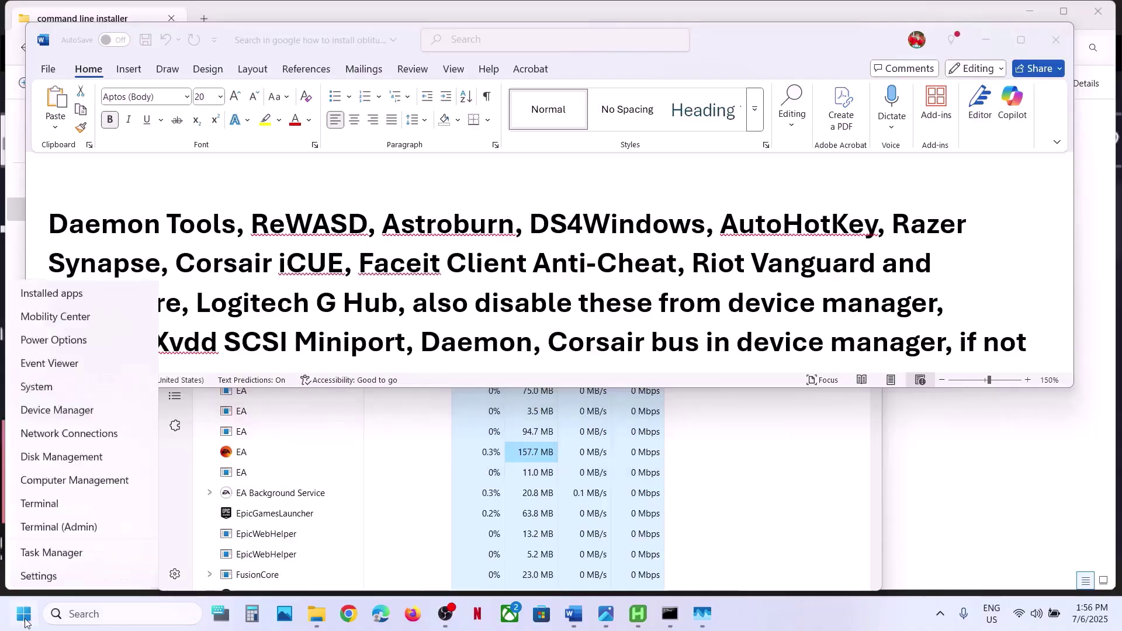
pyautogui.click(50, 288)
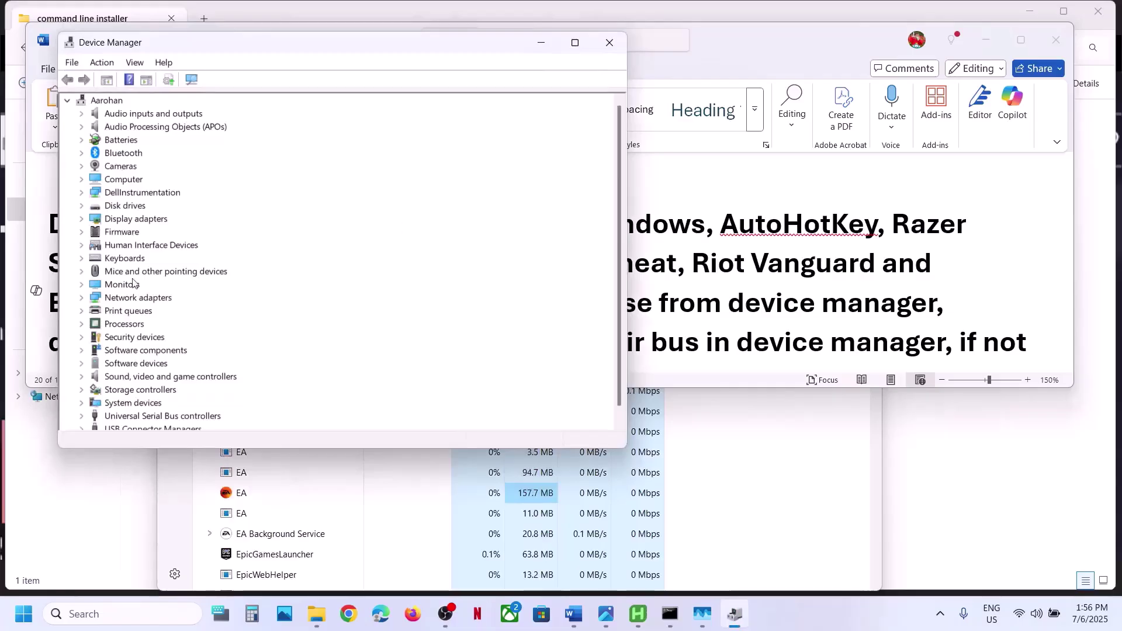
# Disable the DAEMON Tools Lite Virtual SCSI Bus under Storage controllers
pyautogui.scroll(-1, 133, 282)
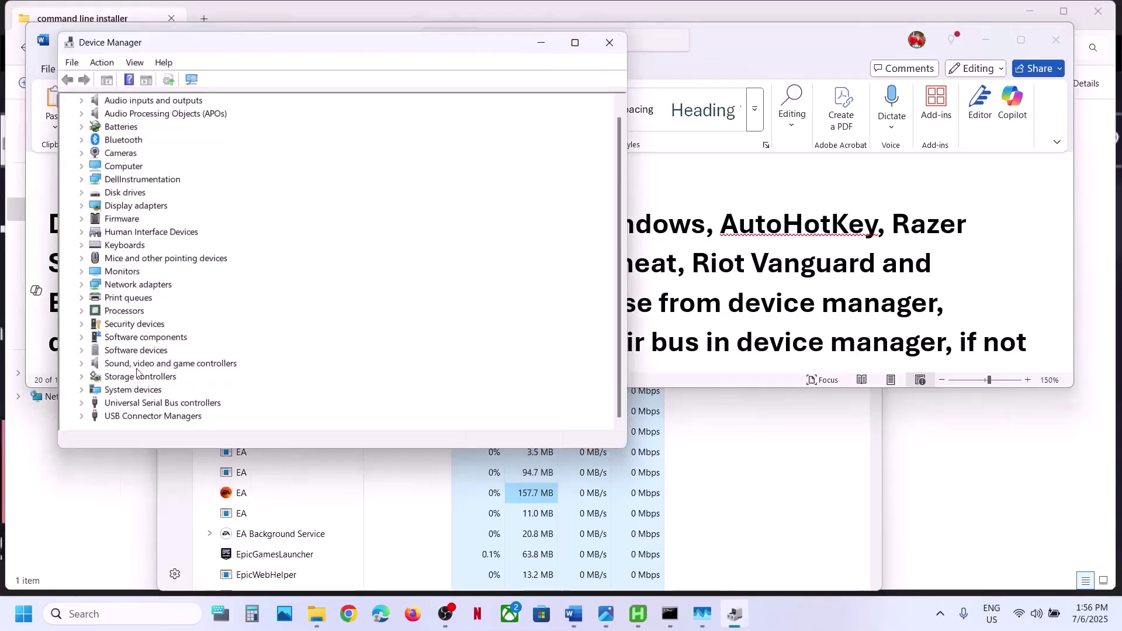
pyautogui.click(137, 365)
pyautogui.click(129, 380)
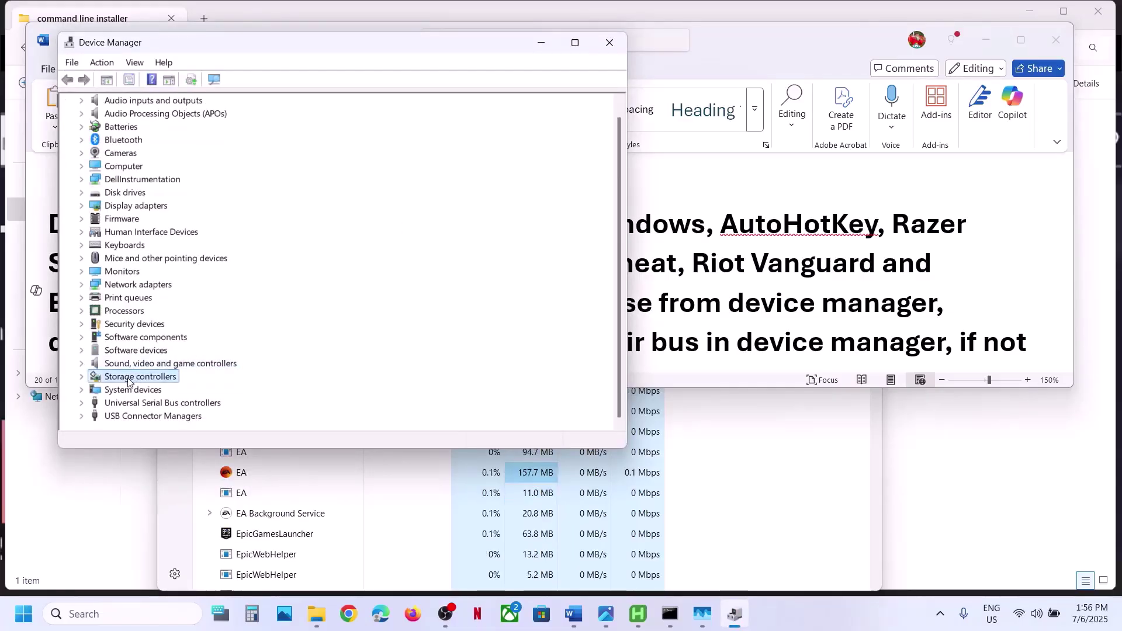
pyautogui.click(84, 379)
pyautogui.click(197, 378)
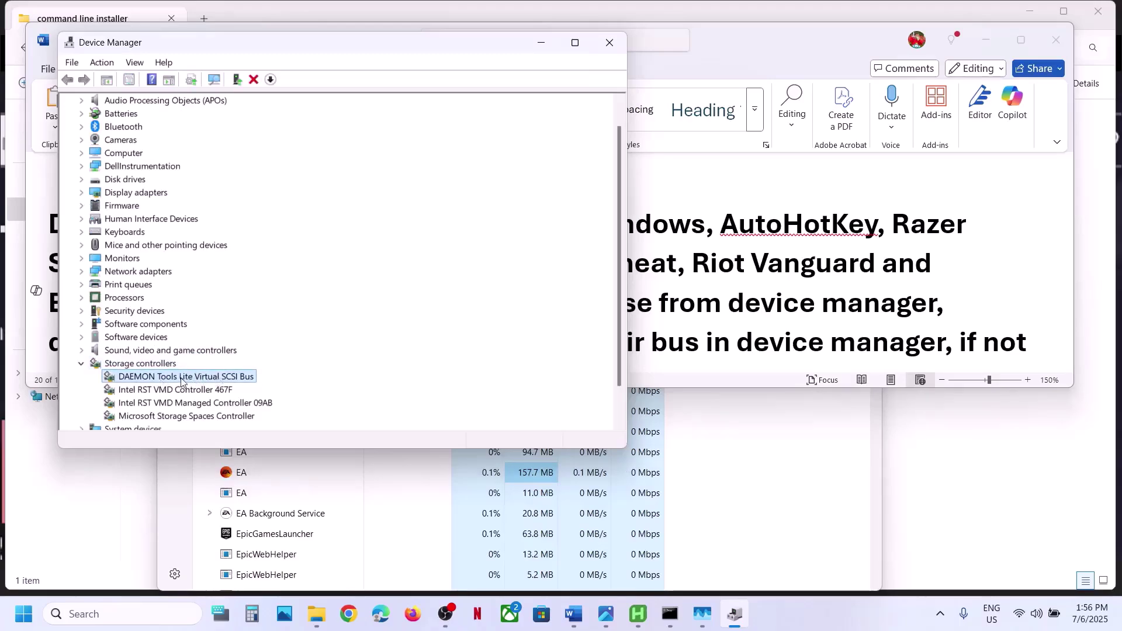
pyautogui.rightClick(168, 380)
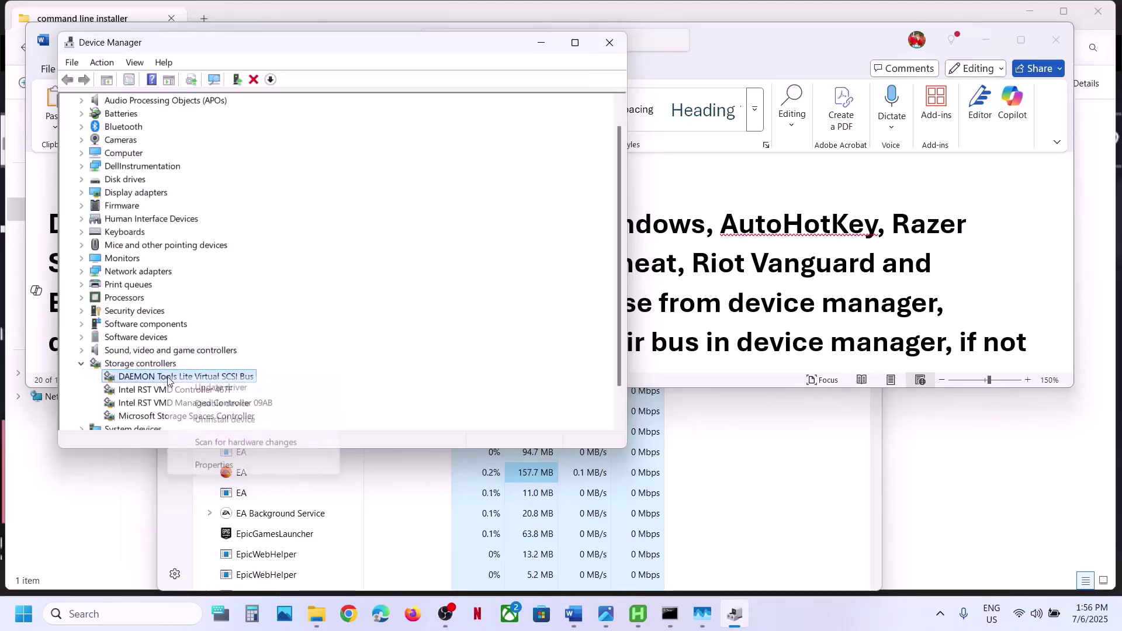
pyautogui.click(216, 404)
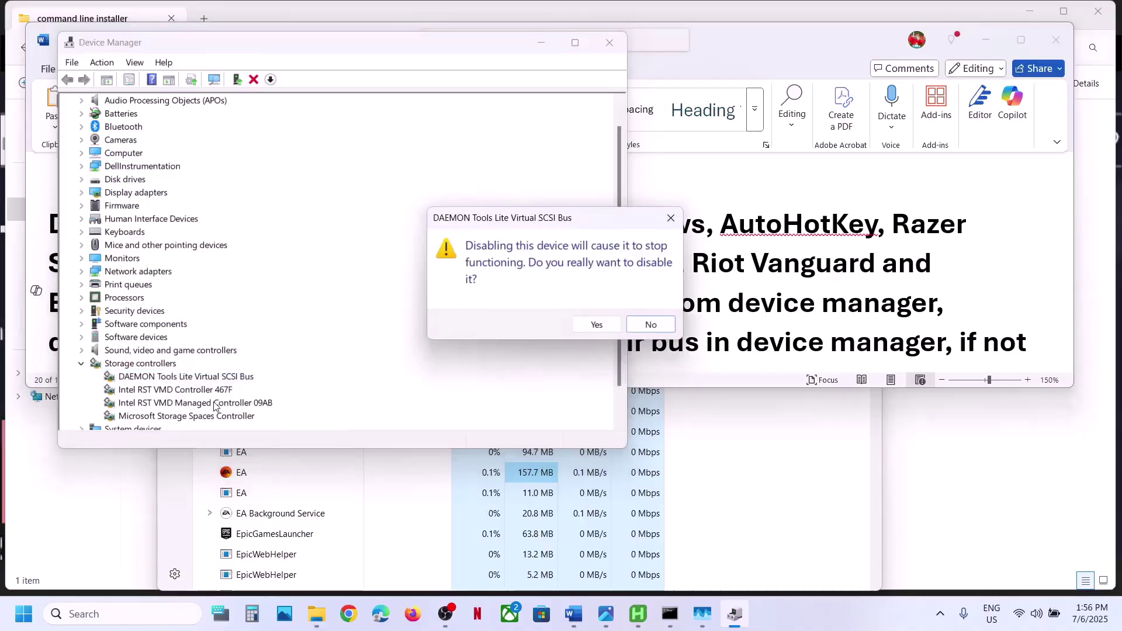
pyautogui.click(609, 326)
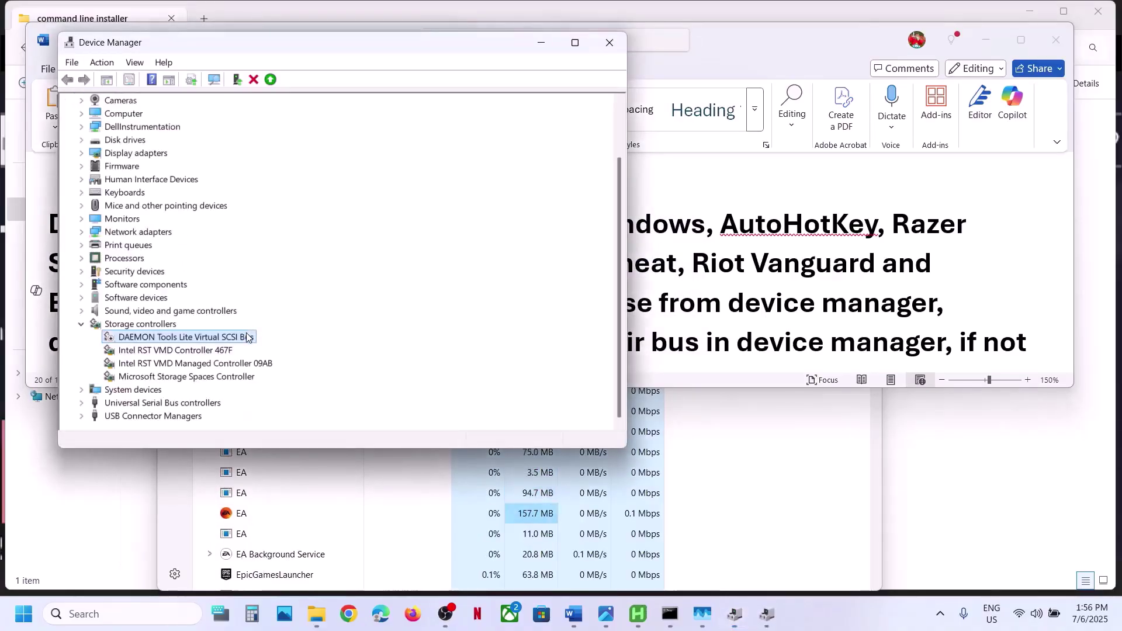
# Disable the DAEMON Tools Lite Virtual USB Bus under Universal Serial Bus controllers
pyautogui.click(84, 405)
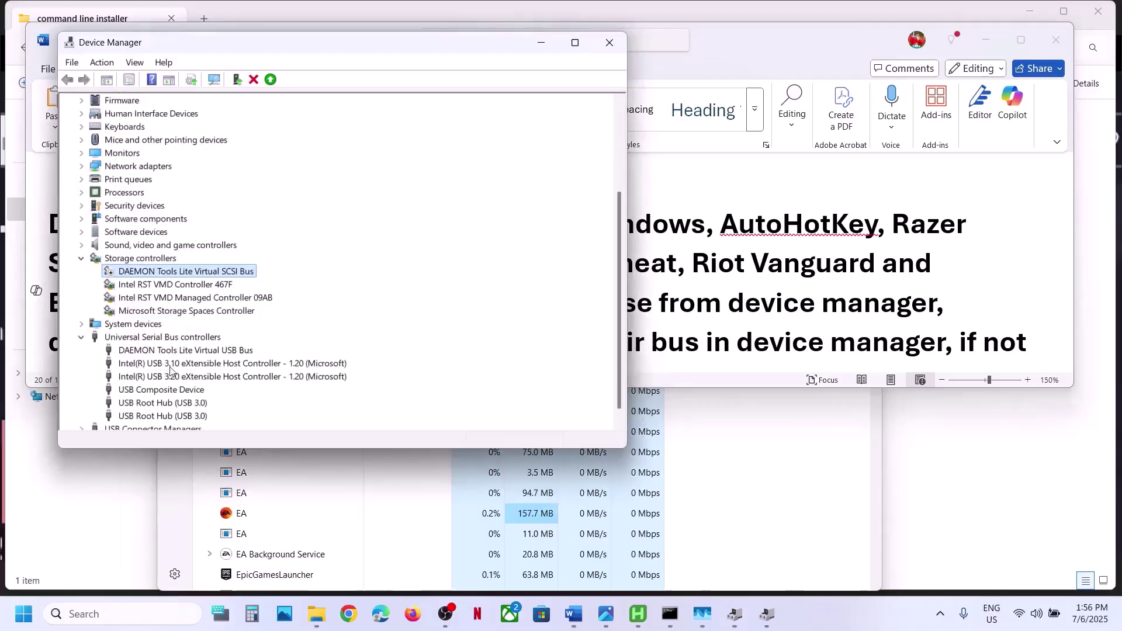
pyautogui.click(170, 352)
pyautogui.rightClick(171, 351)
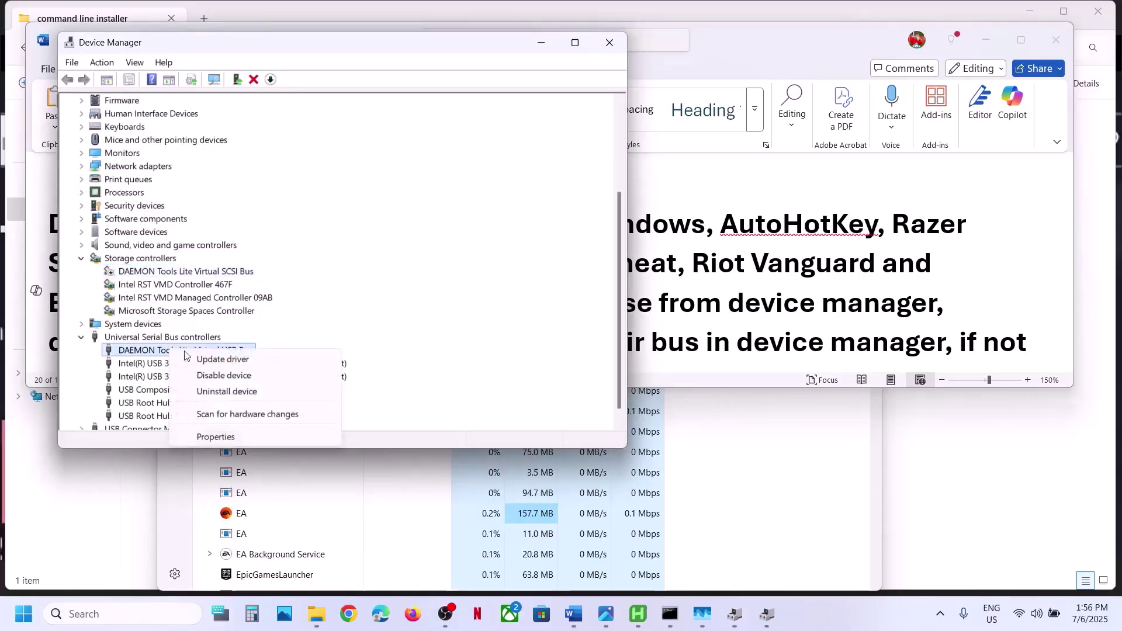
pyautogui.click(224, 375)
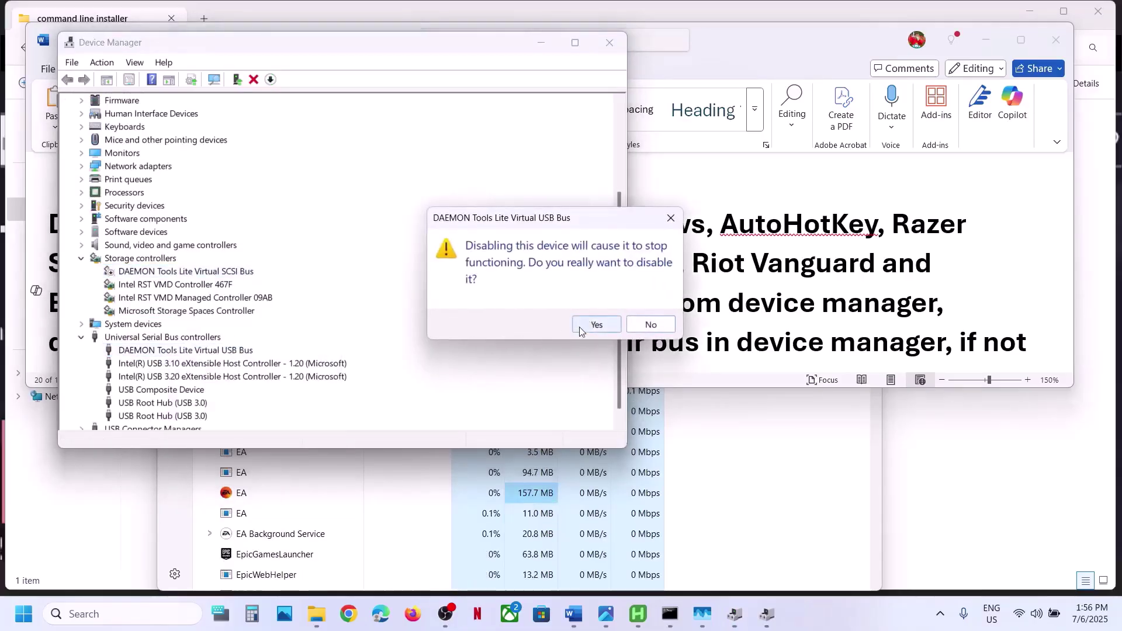
pyautogui.click(596, 324)
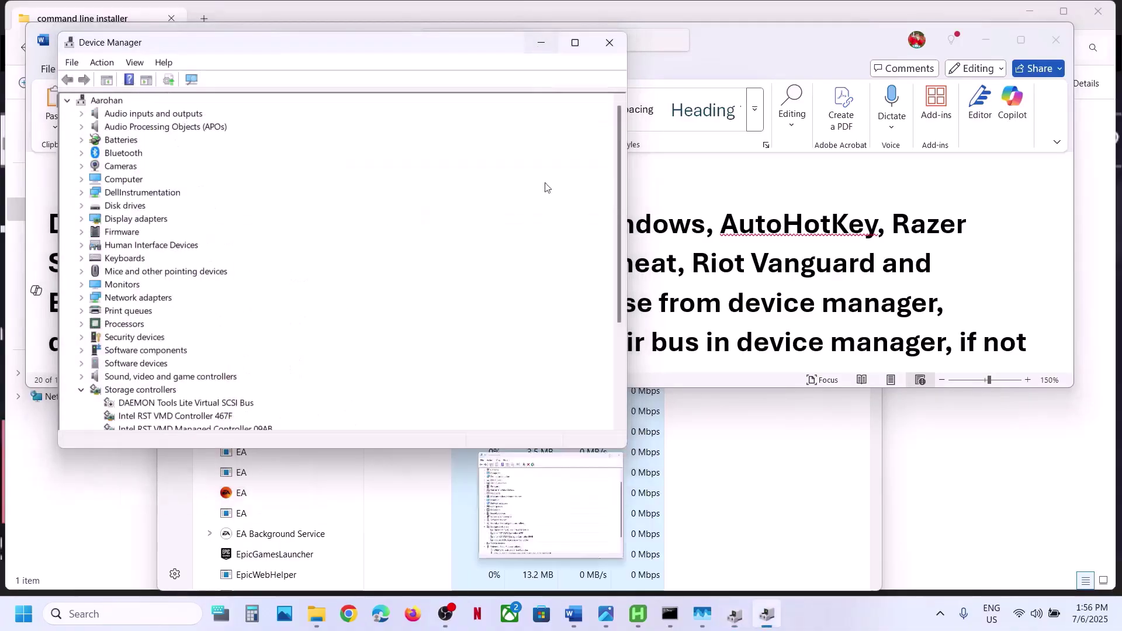
# Highlight the Daemon Tools–Logitech G Hub list, Xvdd SCSI Miniport and 'if not working' notes, then reveal hidden tray icons
pyautogui.click(535, 47)
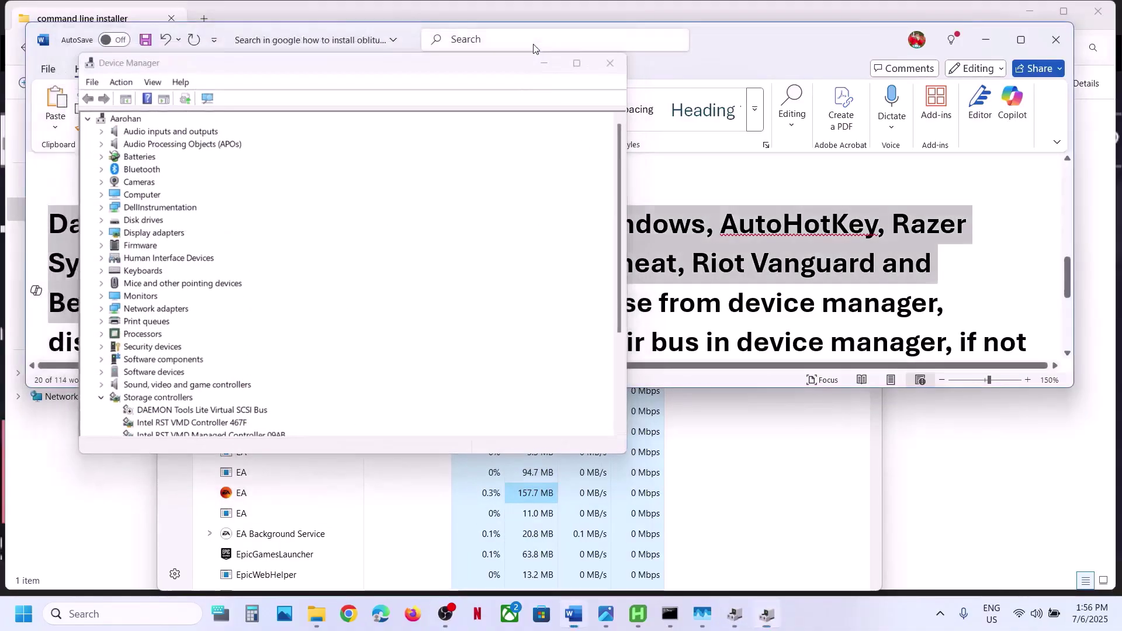
pyautogui.scroll(-1, 504, 261)
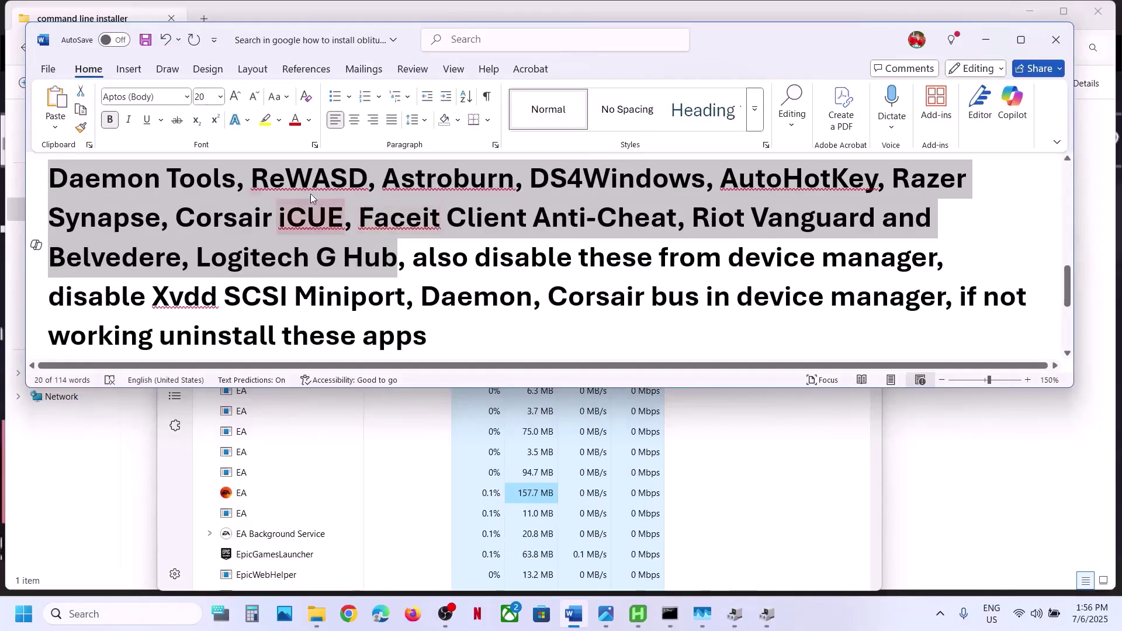
pyautogui.moveTo(51, 186); pyautogui.dragTo(397, 257)
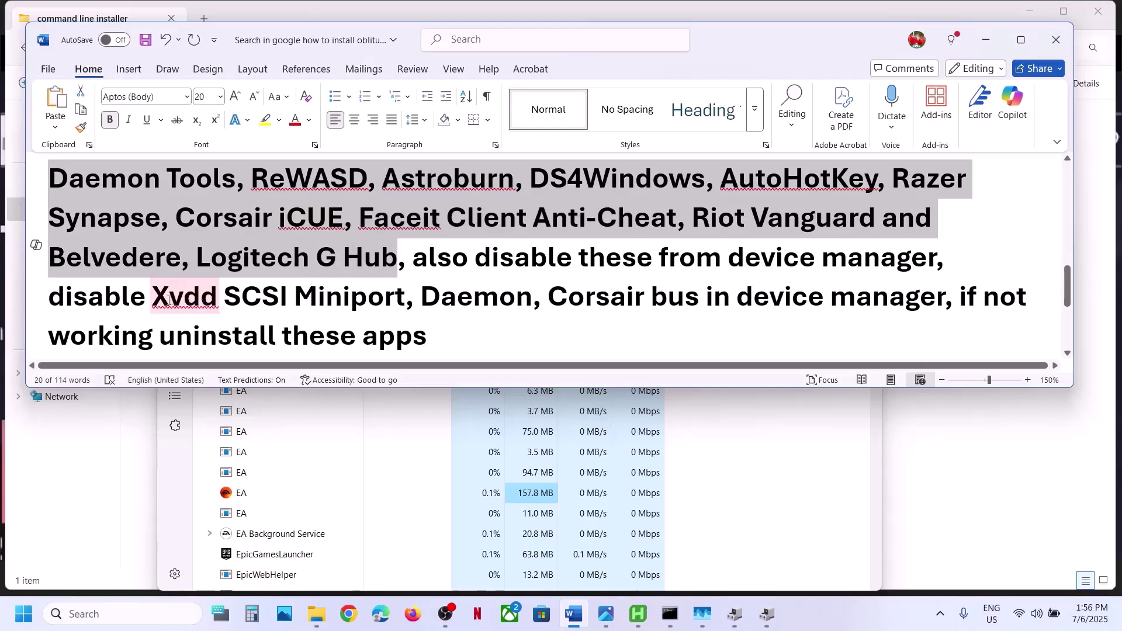
pyautogui.moveTo(153, 296); pyautogui.dragTo(365, 300)
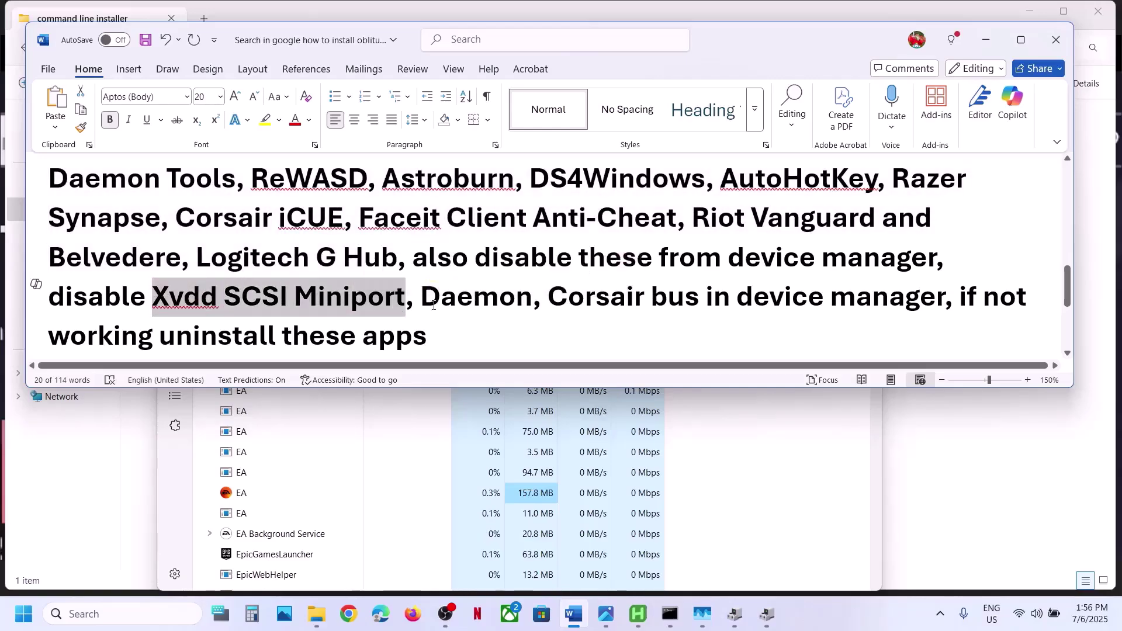
pyautogui.moveTo(441, 296); pyautogui.dragTo(945, 302)
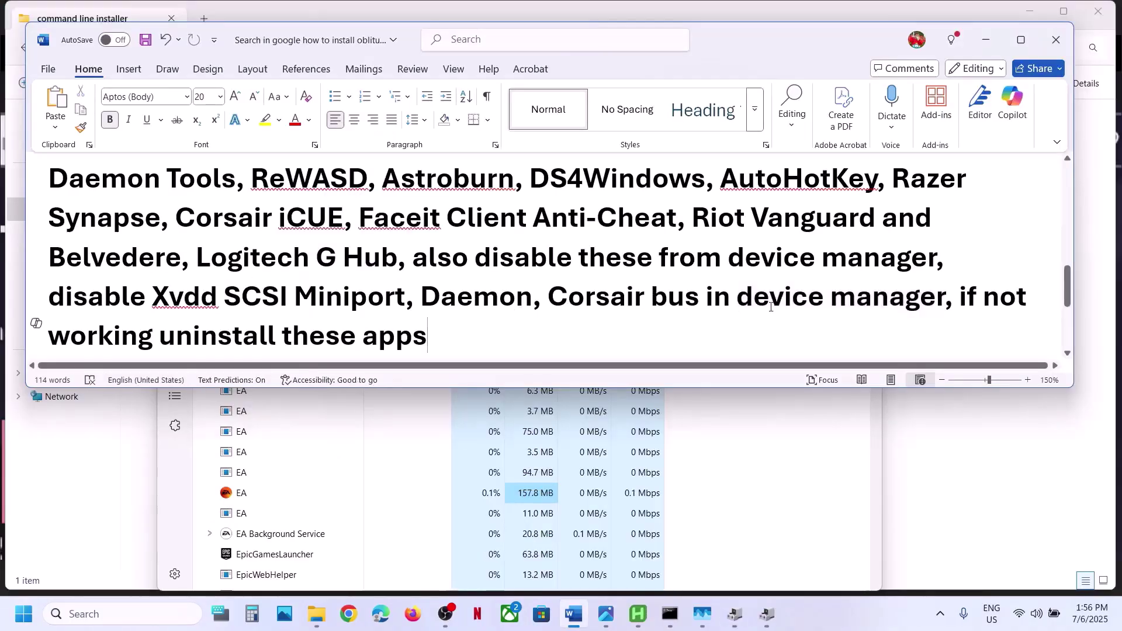
pyautogui.moveTo(959, 296); pyautogui.dragTo(430, 335)
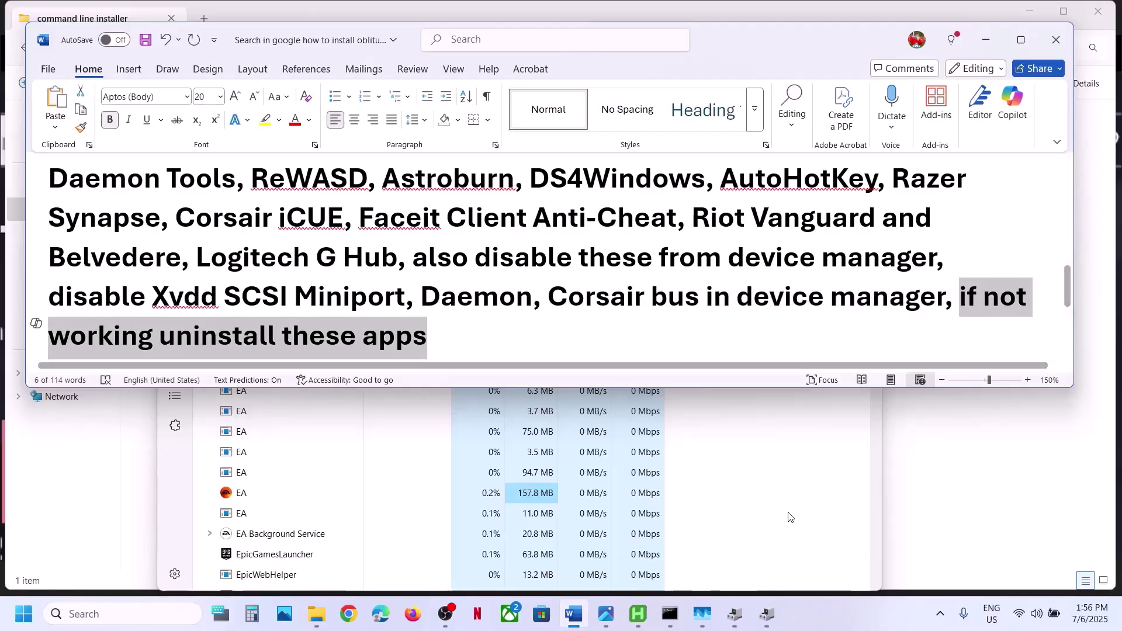
pyautogui.click(942, 614)
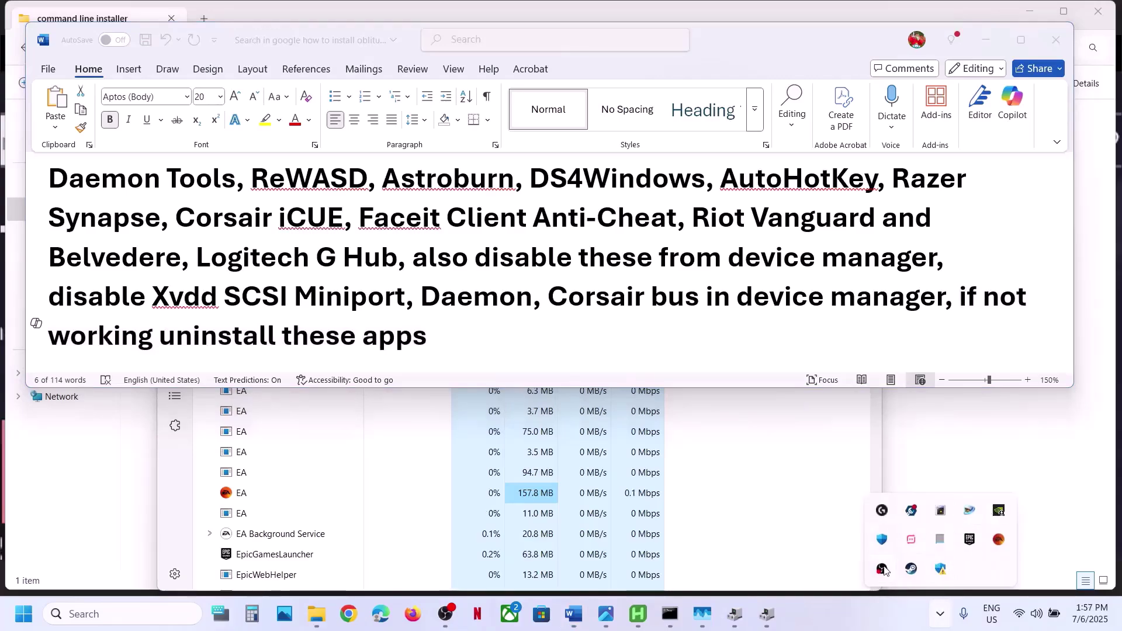
# Quit G HUB, Canon IJ Network Scanner Selector EX2, Canon Quick Menu, one more tray app, and the Intel driver app
pyautogui.rightClick(884, 570)
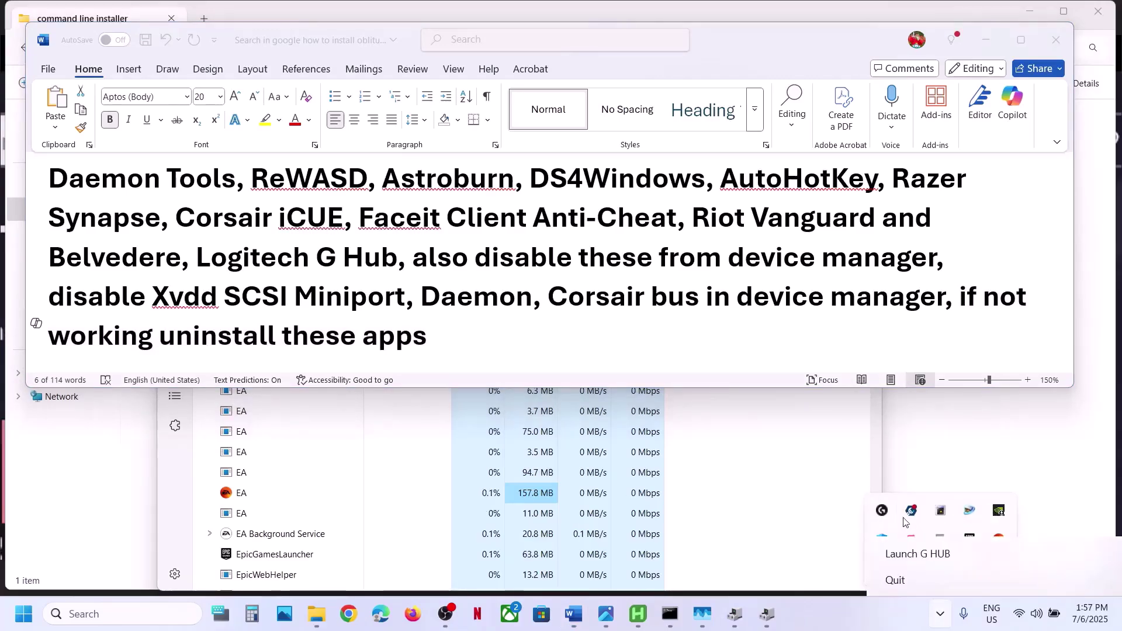
pyautogui.click(896, 580)
pyautogui.rightClick(941, 516)
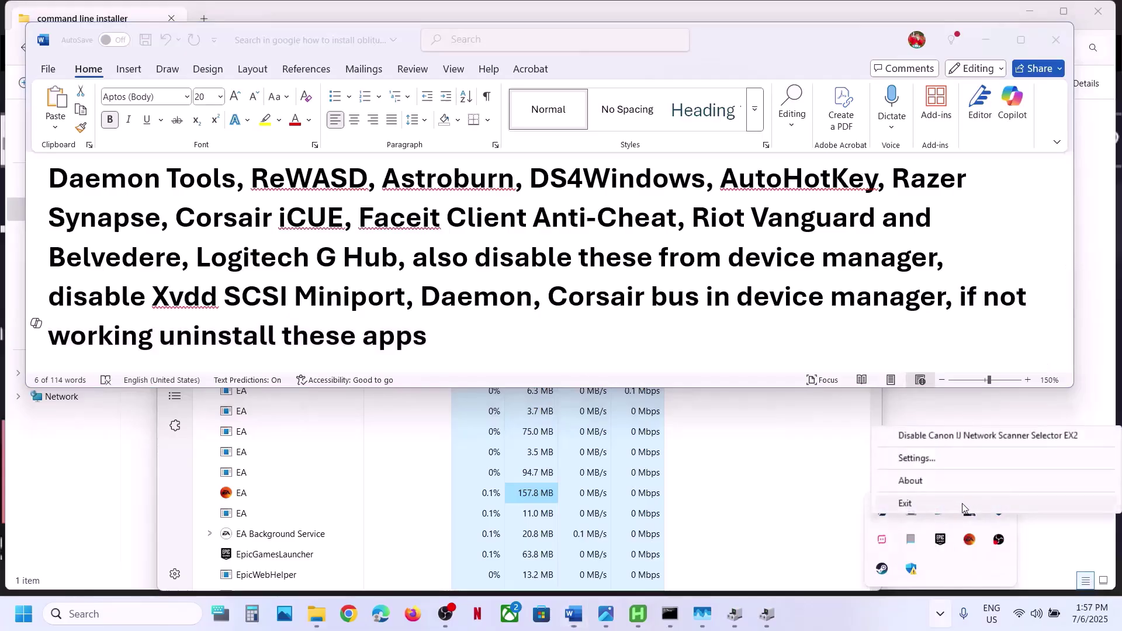
pyautogui.click(960, 504)
pyautogui.rightClick(917, 514)
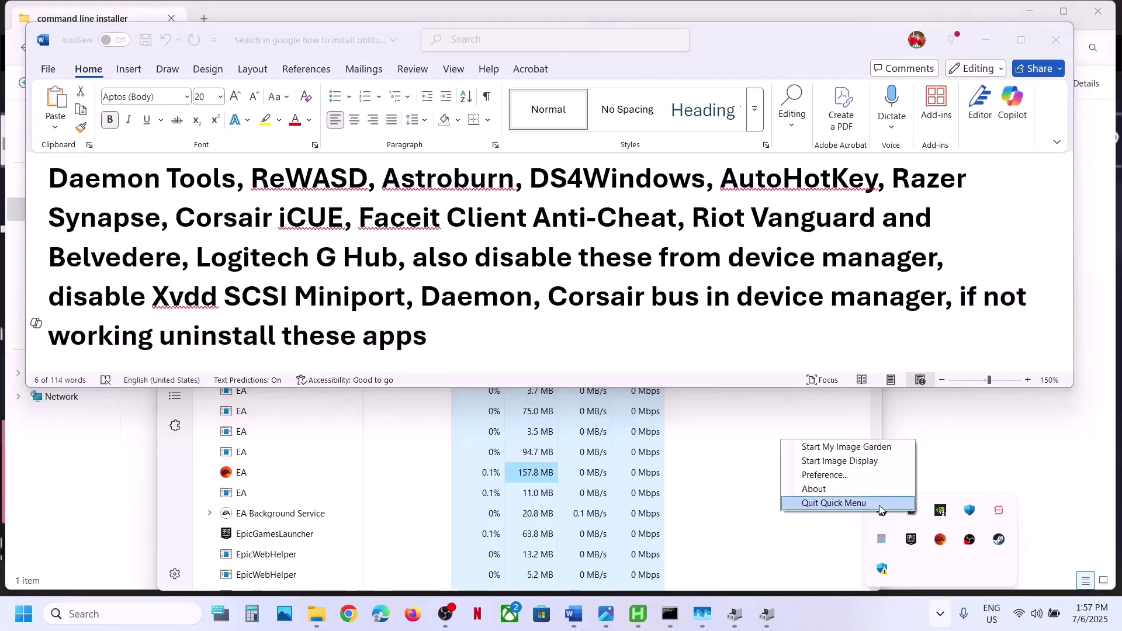
pyautogui.click(885, 506)
pyautogui.rightClick(965, 545)
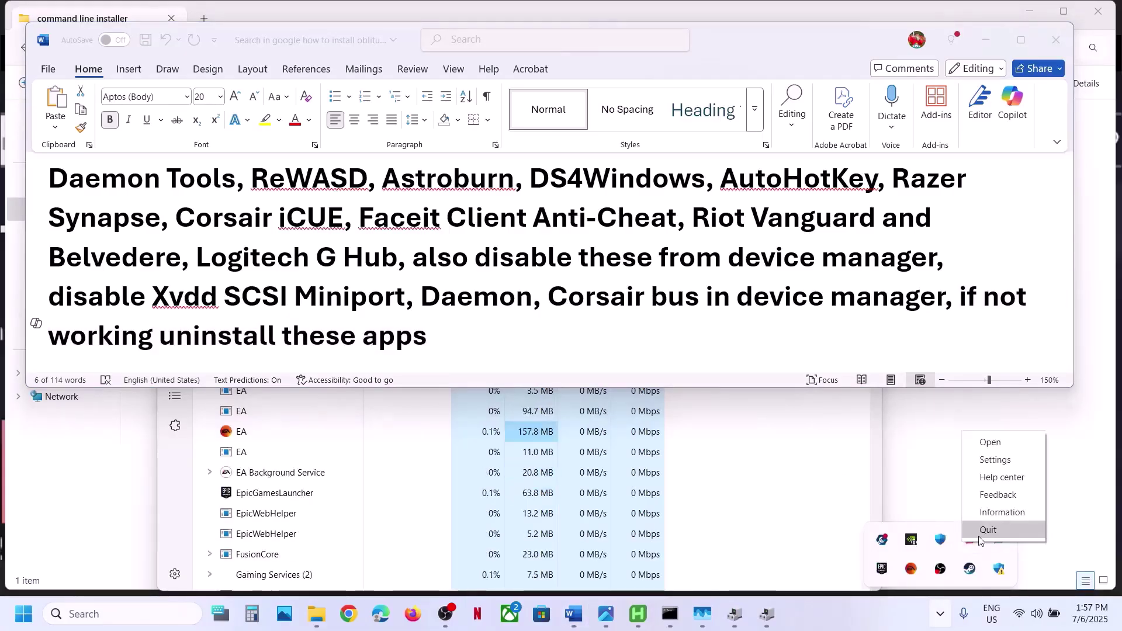
pyautogui.click(993, 531)
pyautogui.rightClick(883, 542)
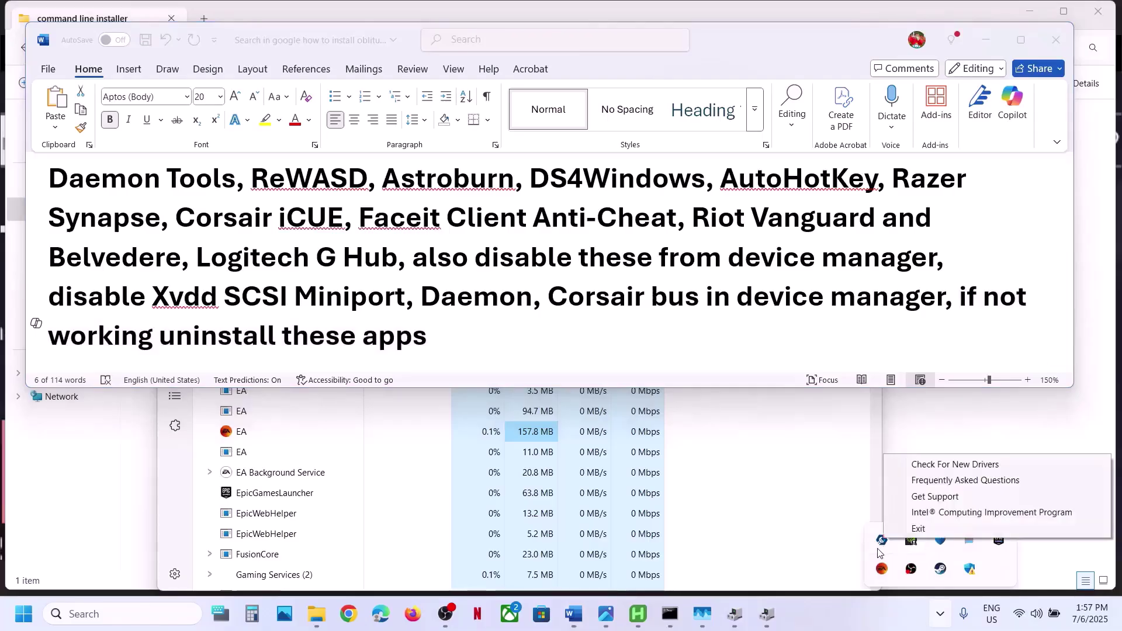
pyautogui.click(916, 528)
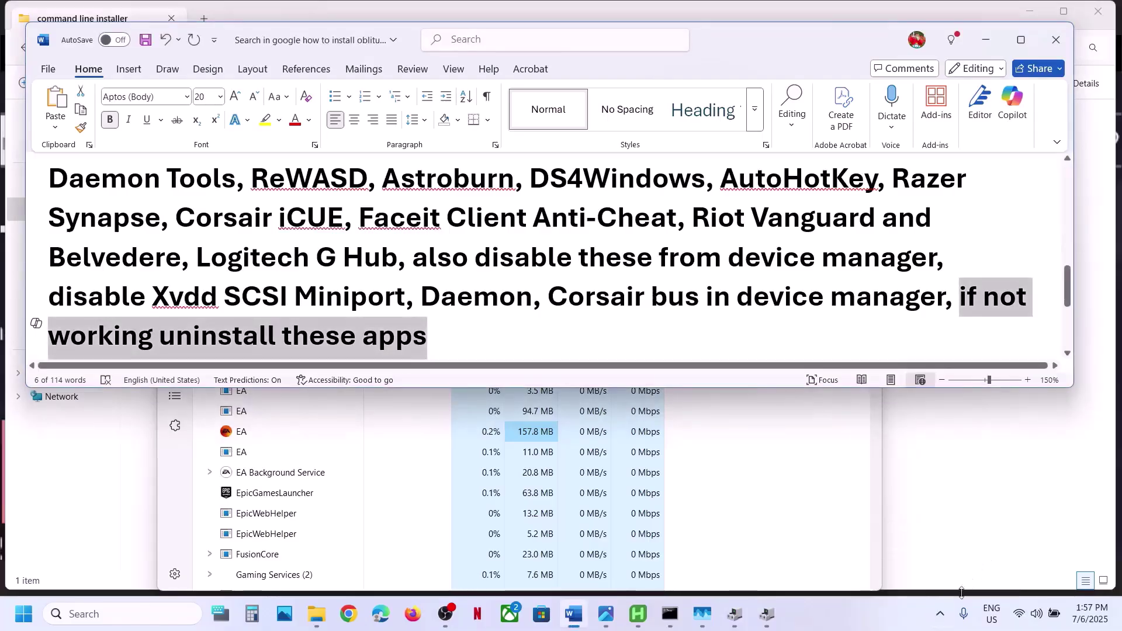
pyautogui.click(941, 624)
# Highlight the 'Close third-party apps' paragraph about ending unused apps and services in Task Manager
pyautogui.scroll(-5, 508, 347)
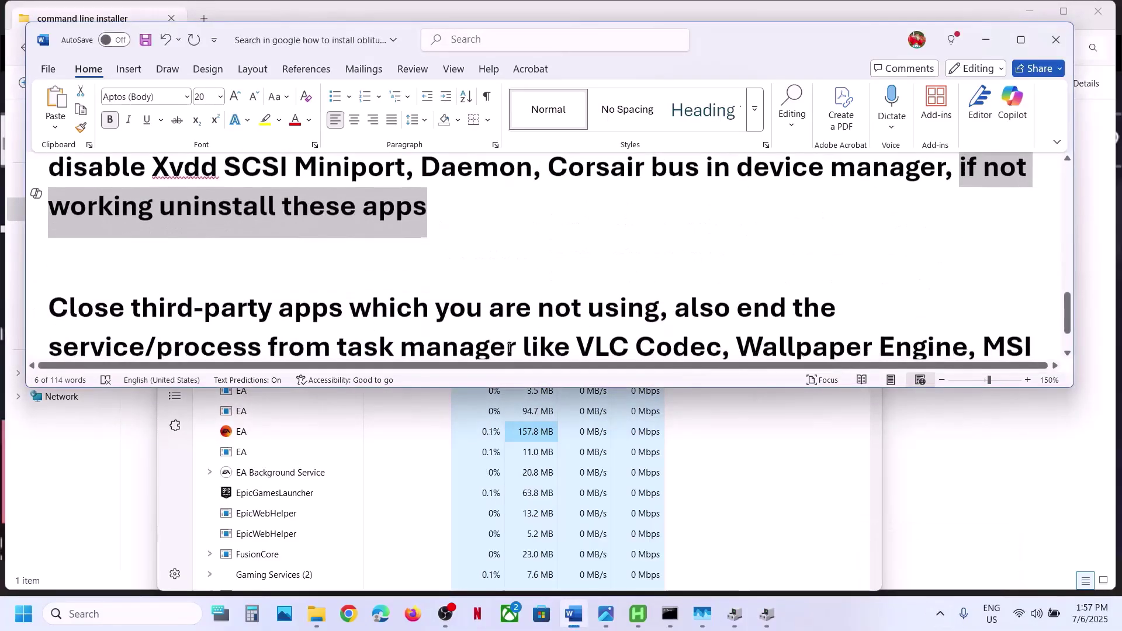
pyautogui.scroll(-1, 508, 348)
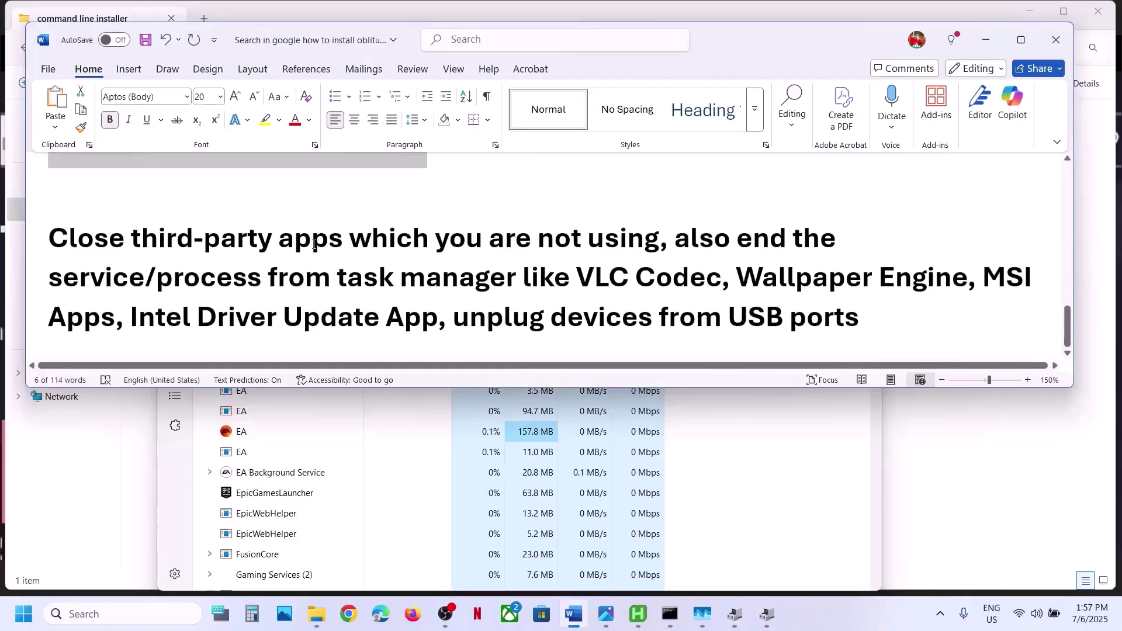
pyautogui.moveTo(279, 236); pyautogui.dragTo(618, 245)
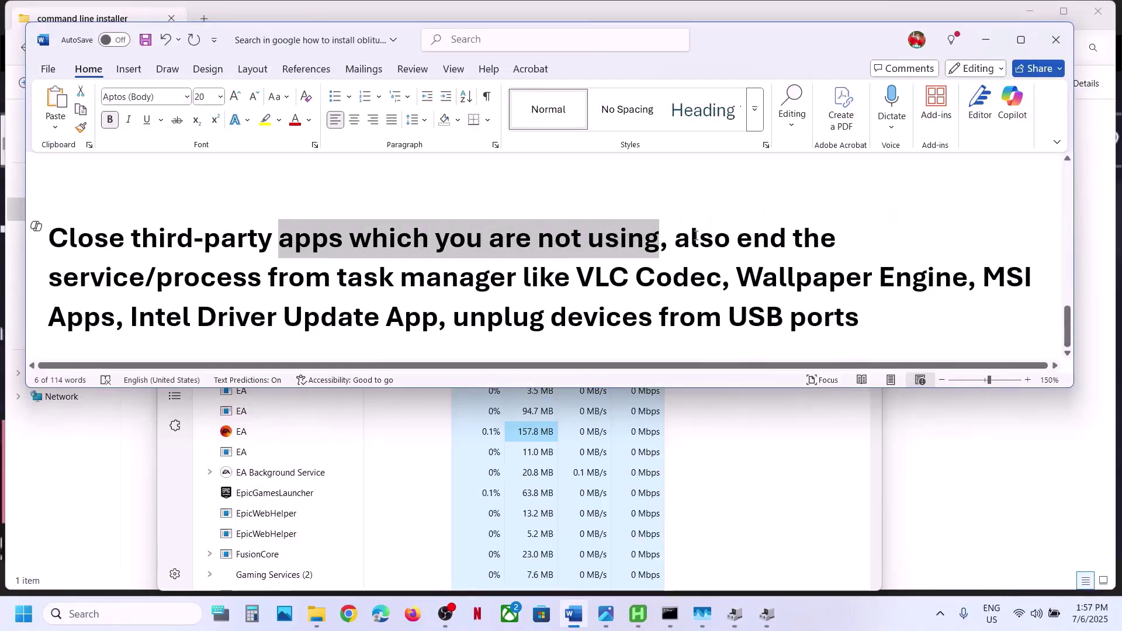
pyautogui.moveTo(694, 237); pyautogui.dragTo(637, 319)
pyautogui.click(577, 277)
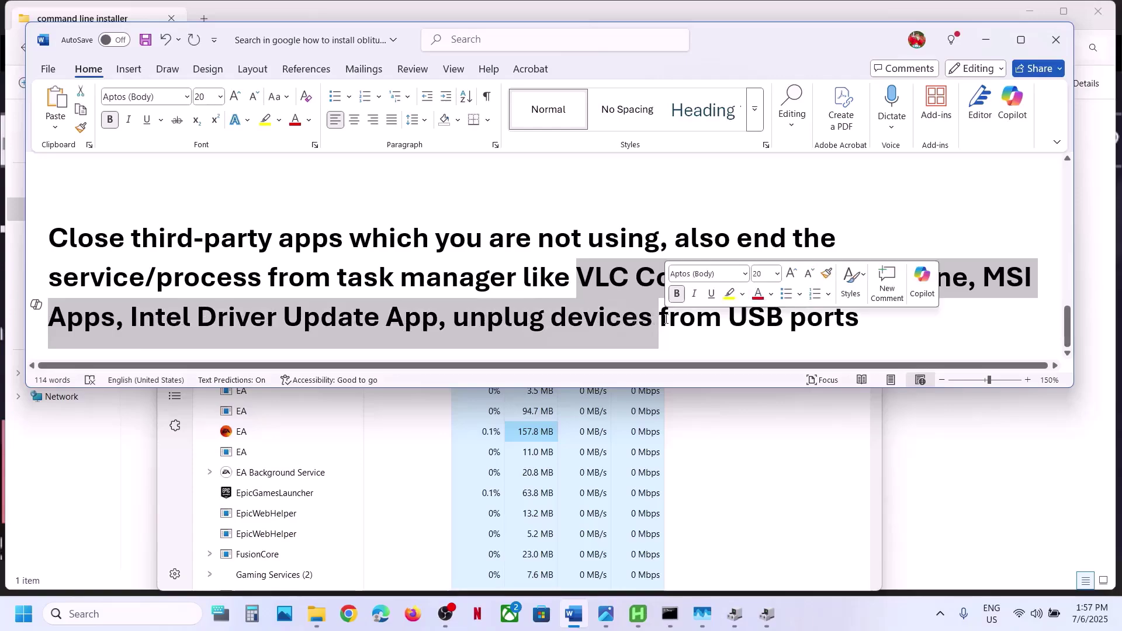
pyautogui.click(669, 318)
pyautogui.moveTo(871, 319); pyautogui.dragTo(222, 244)
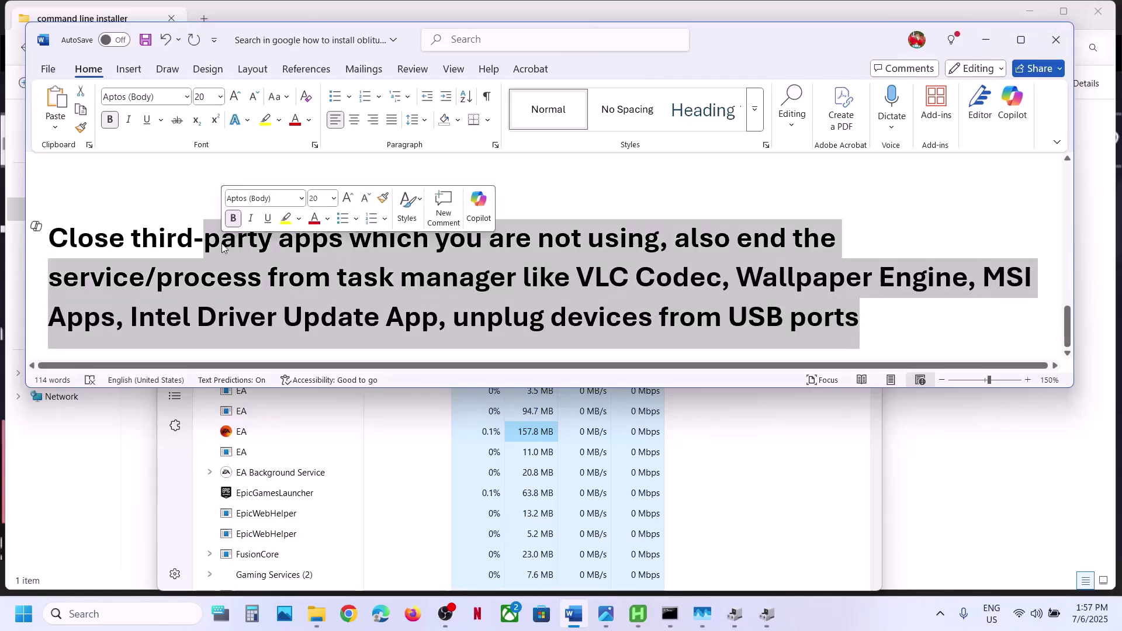
# Return to the top of the notes and bring the Security Violation screenshot up in Photos
pyautogui.scroll(5, 222, 243)
pyautogui.scroll(15, 222, 244)
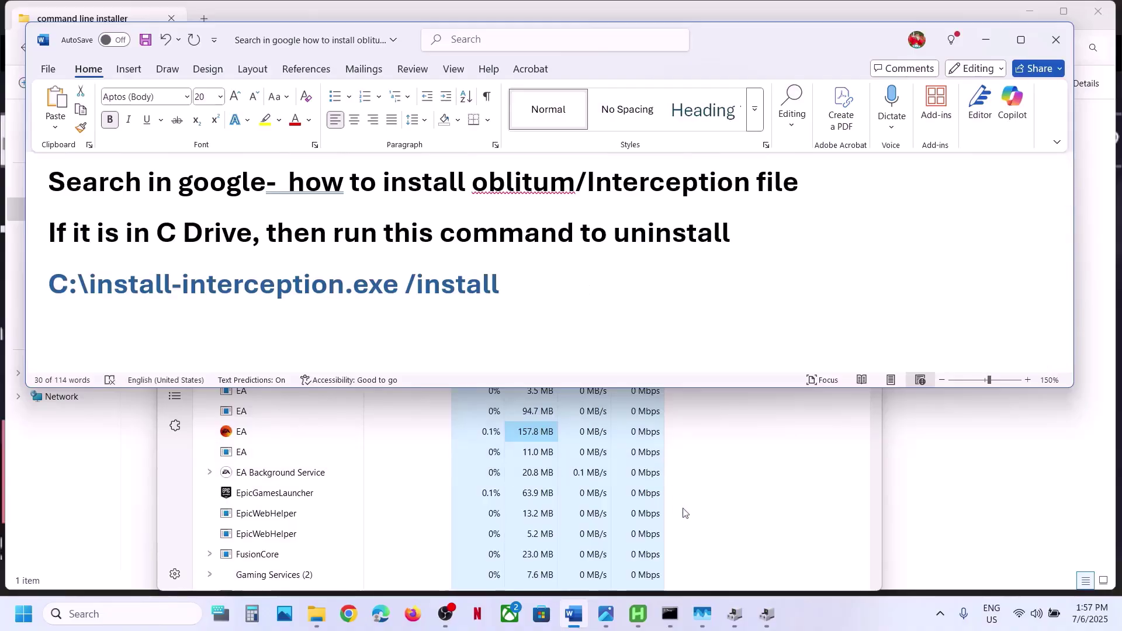
pyautogui.moveTo(708, 617)
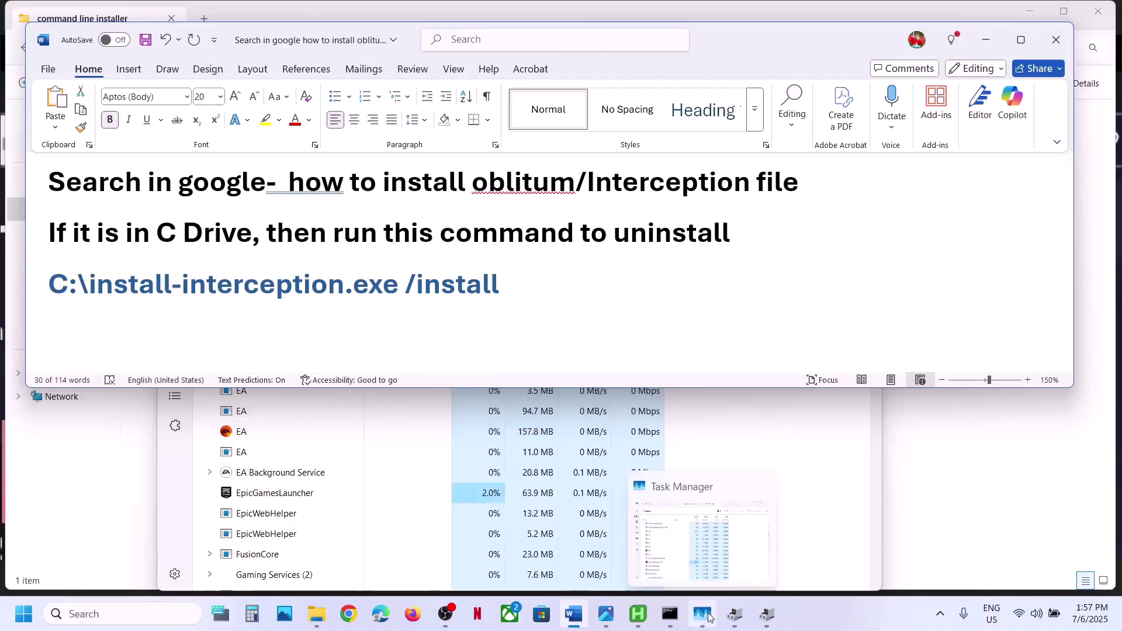
pyautogui.click(606, 614)
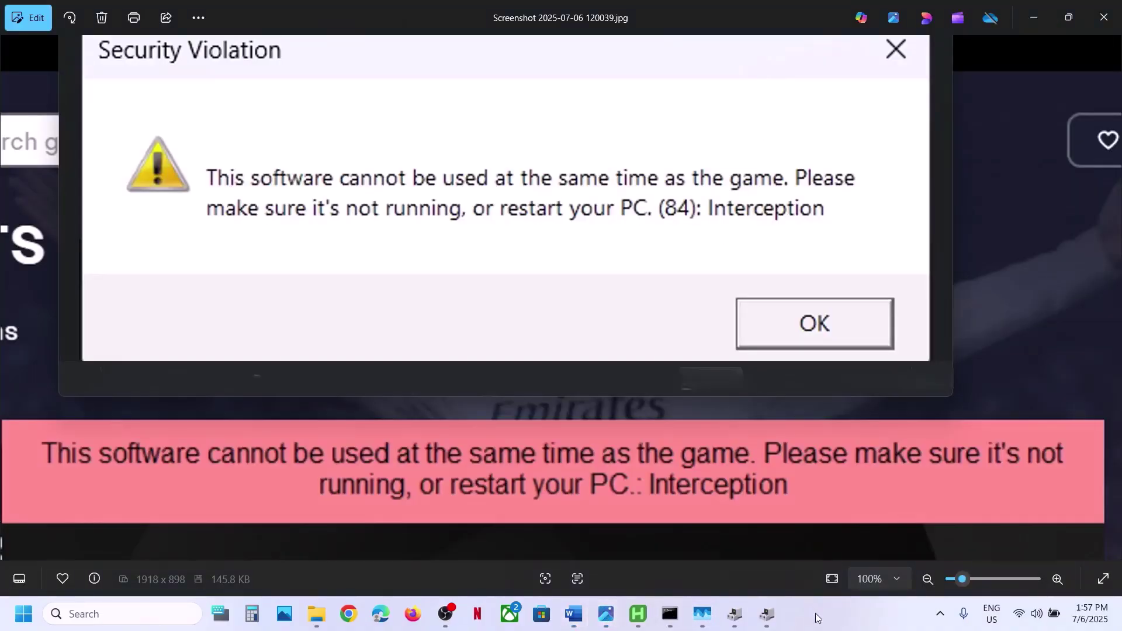